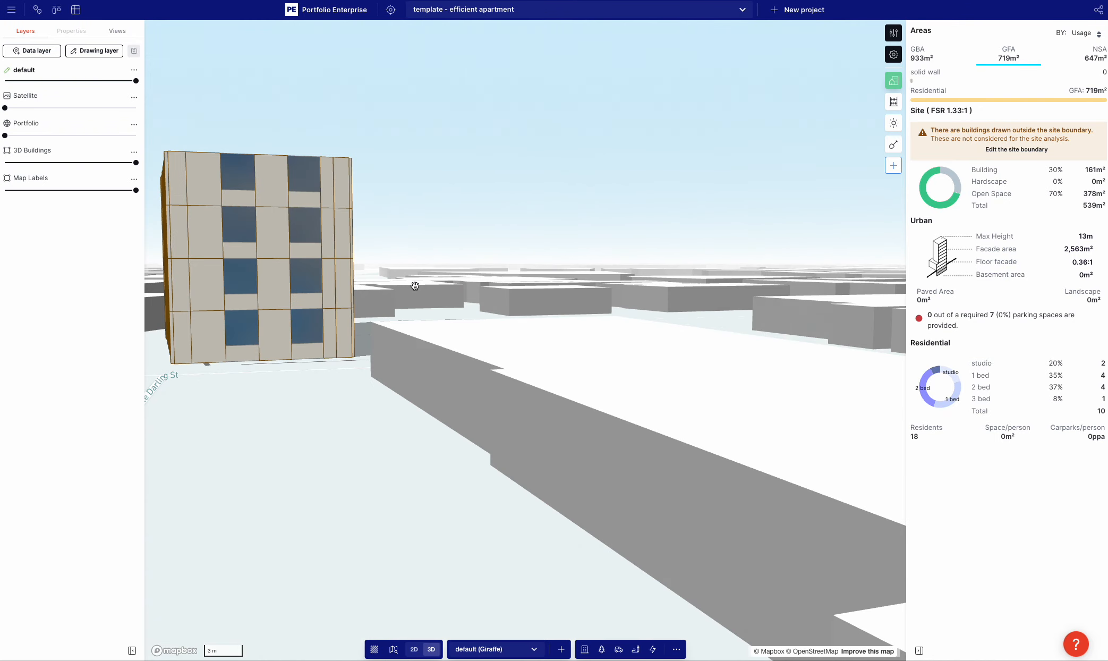
- Open the apartment building's flow and add a second output connected to the root feature
{"action": "left_click", "coordinate": [293, 458]}
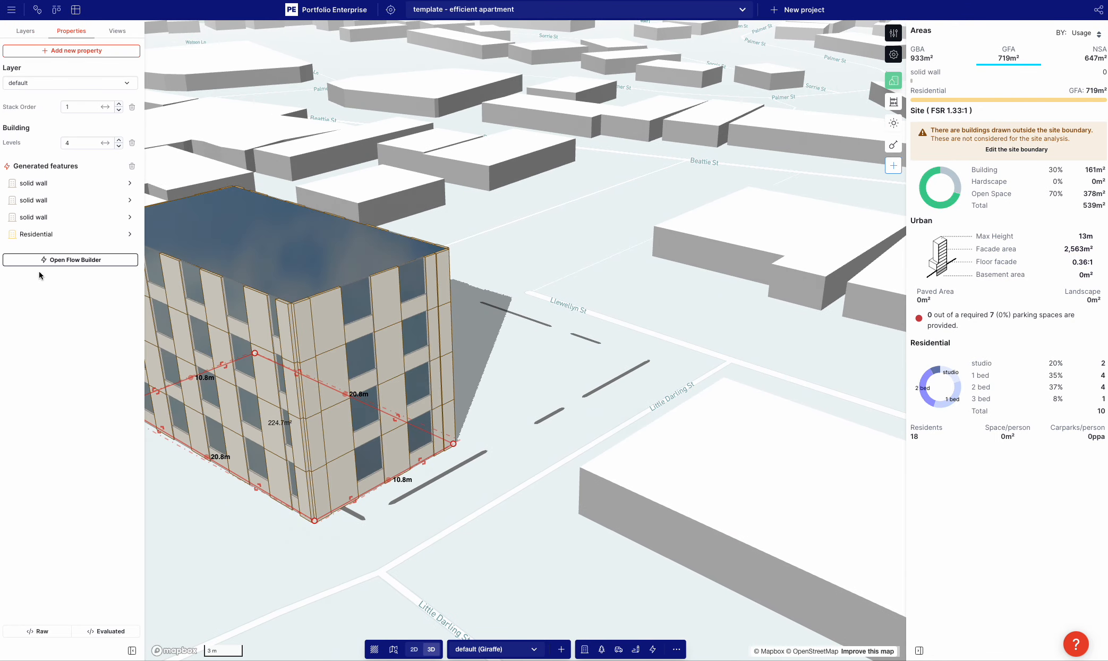
{"action": "left_click", "coordinate": [42, 260]}
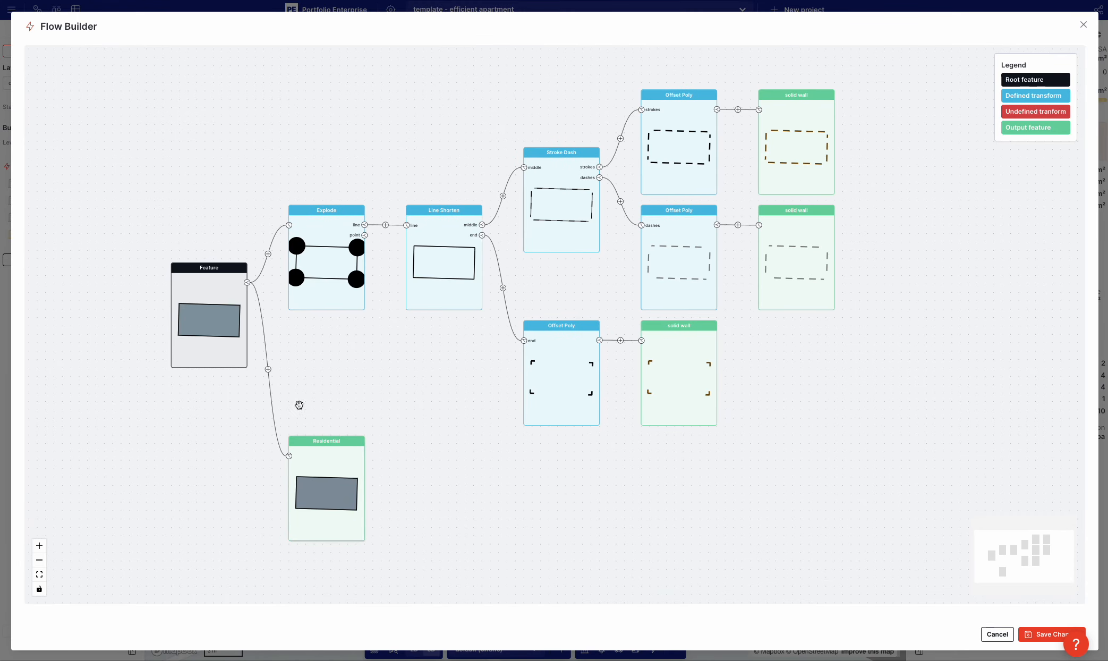
{"action": "left_click", "coordinate": [290, 457]}
{"action": "left_click_drag", "start_coordinate": [491, 504], "coordinate": [503, 411]}
{"action": "left_click", "coordinate": [330, 477]}
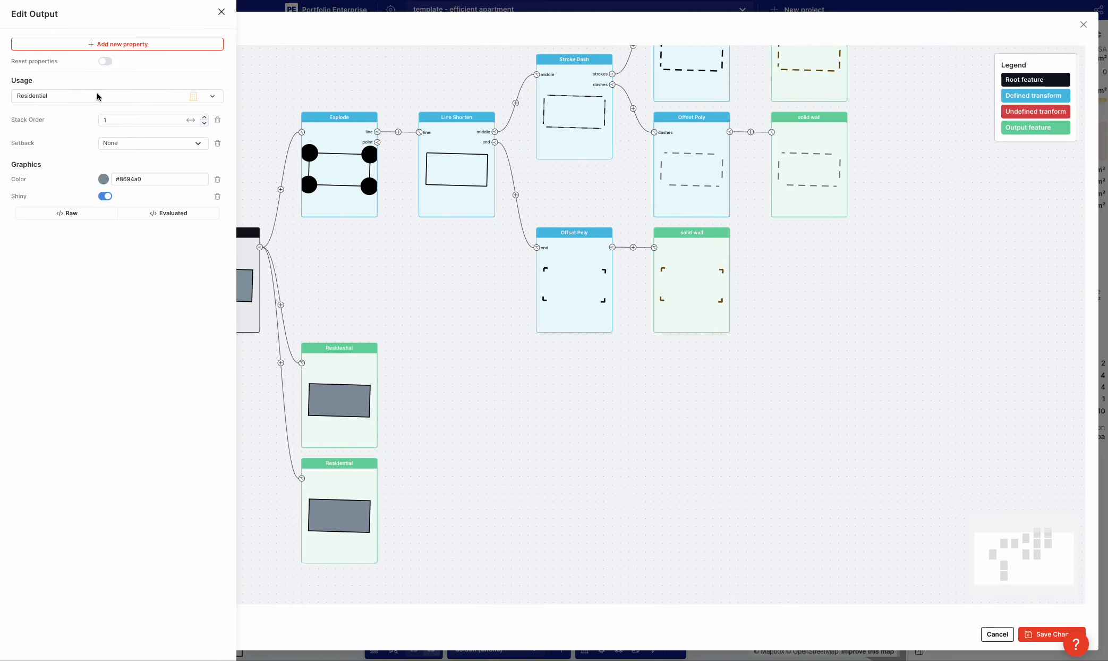
- Set the new output's usage to solid wall with 1 level and stack order 5
{"action": "left_click", "coordinate": [99, 96]}
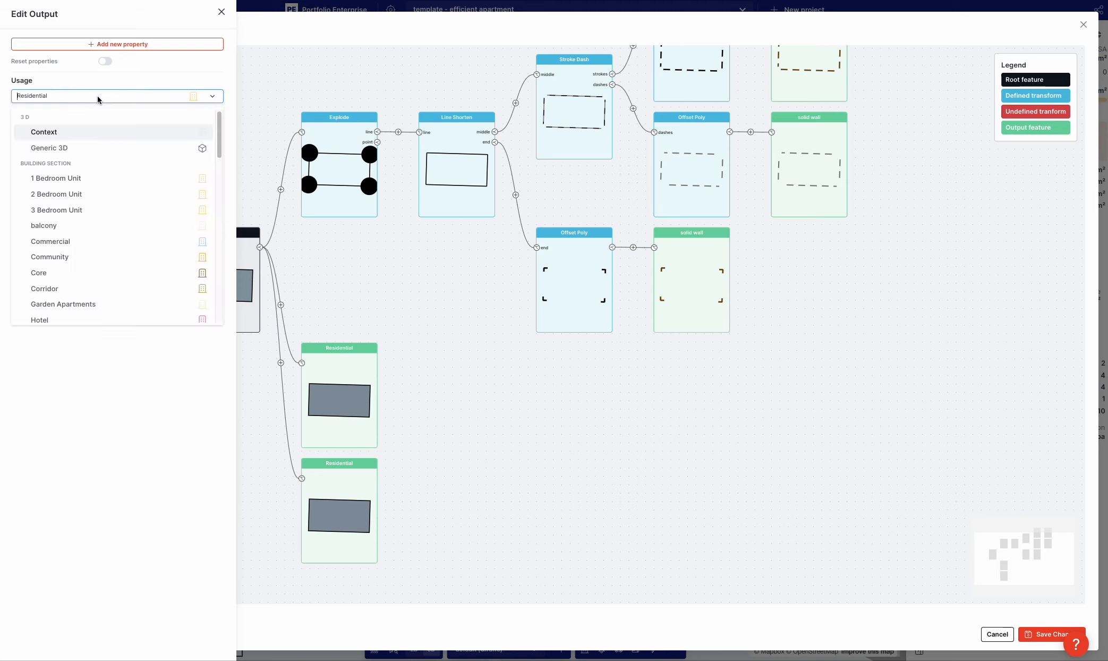
{"action": "type", "text": "so"}
{"action": "left_click", "coordinate": [97, 130]}
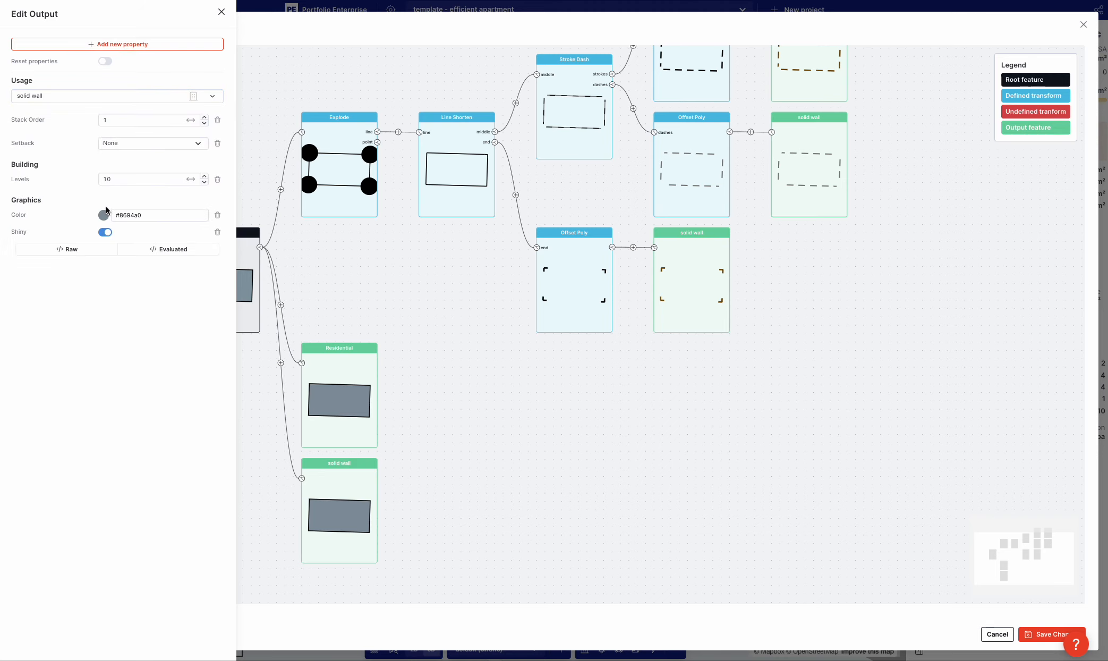
{"action": "double_click", "coordinate": [113, 178]}
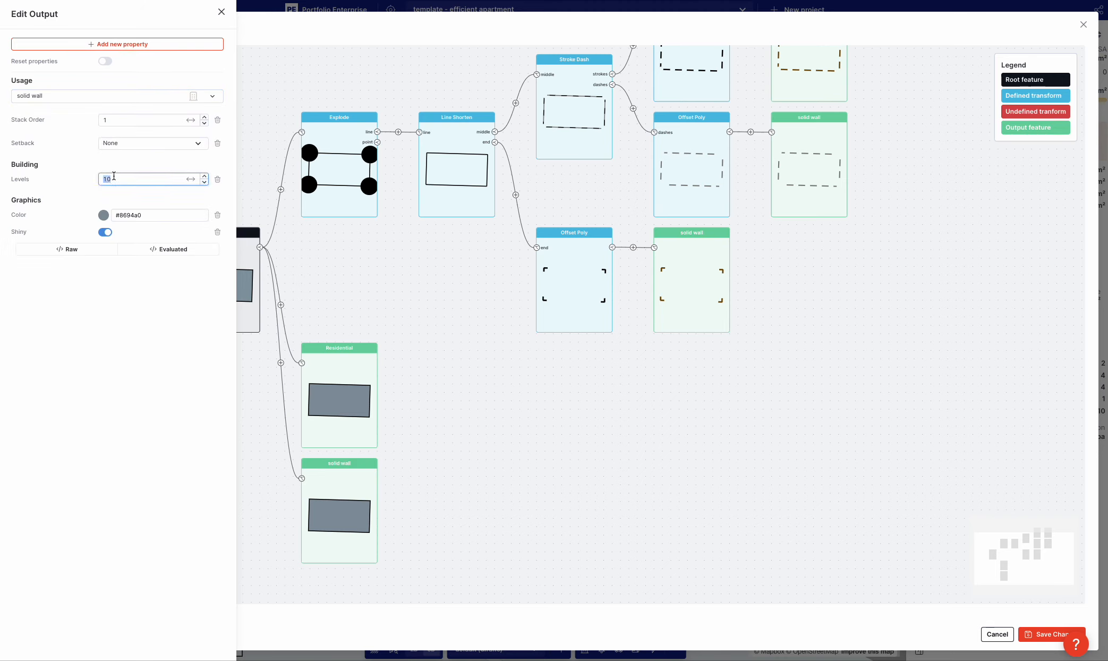
{"action": "left_click", "coordinate": [203, 117]}
- Add a Floor to Floor property of 0.4 m to the new solid wall output and save the flow
{"action": "left_click", "coordinate": [148, 44]}
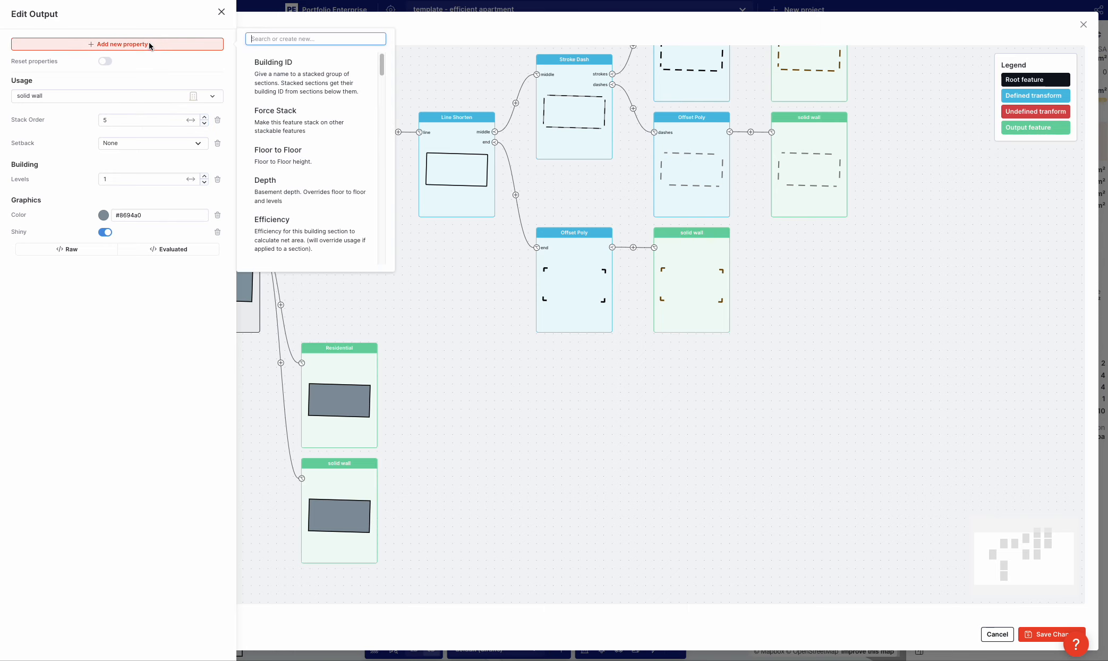
{"action": "type", "text": "h"}
{"action": "key", "text": "BackSpace"}
{"action": "type", "text": "flo"}
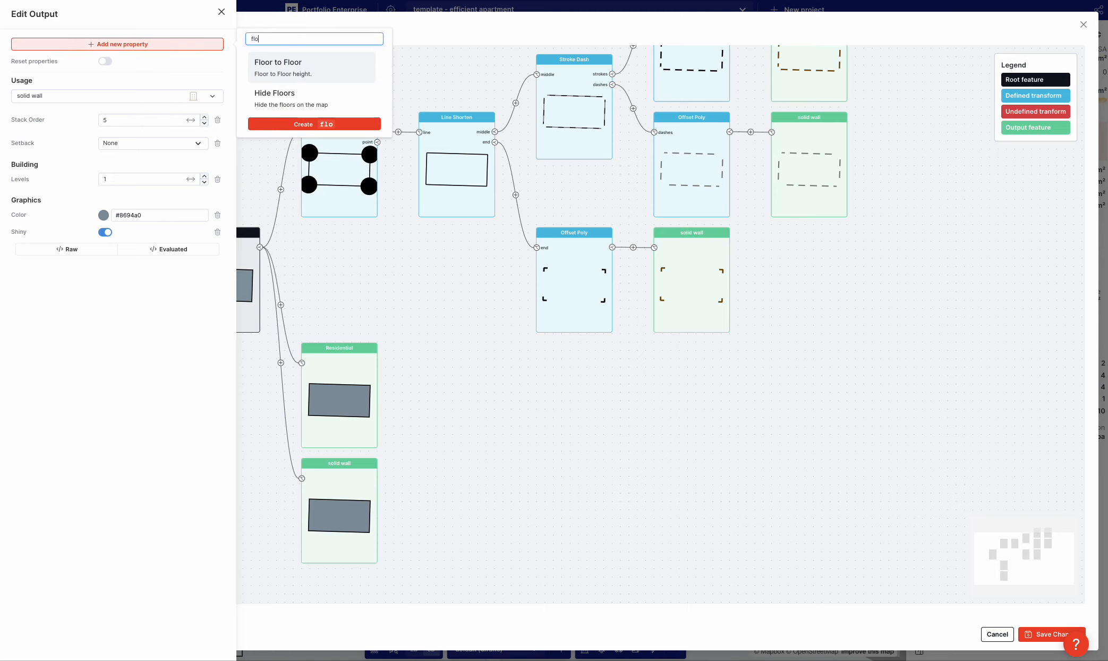
{"action": "left_click", "coordinate": [279, 72]}
{"action": "left_click", "coordinate": [127, 193]}
{"action": "left_click", "coordinate": [127, 193]}
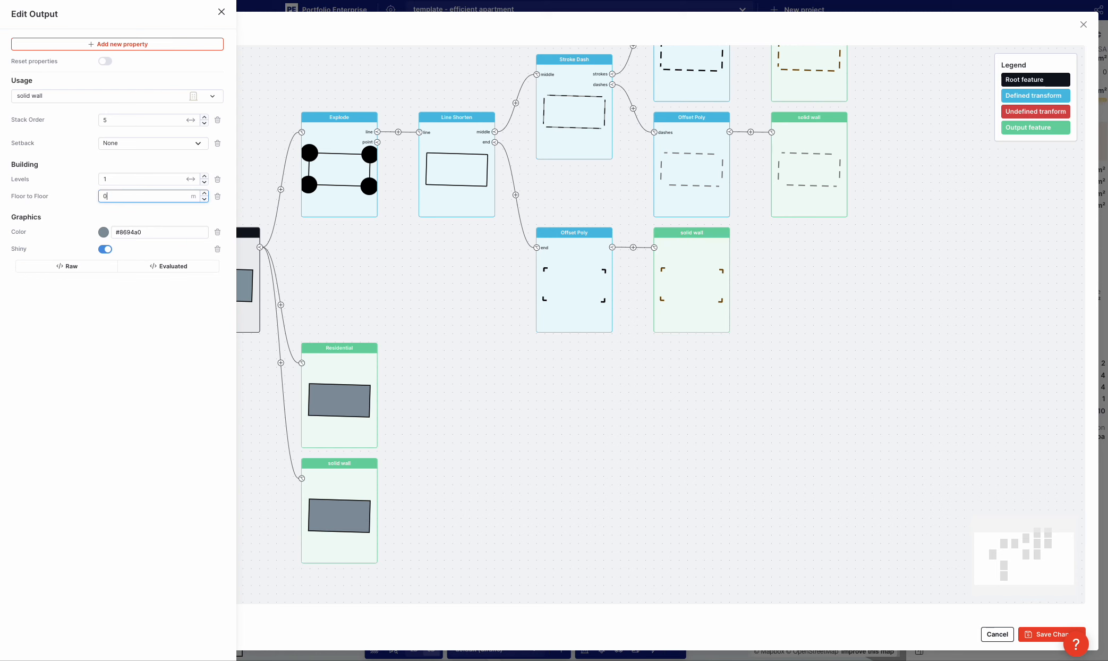
{"action": "type", "text": "0.4"}
{"action": "left_click", "coordinate": [1040, 638]}
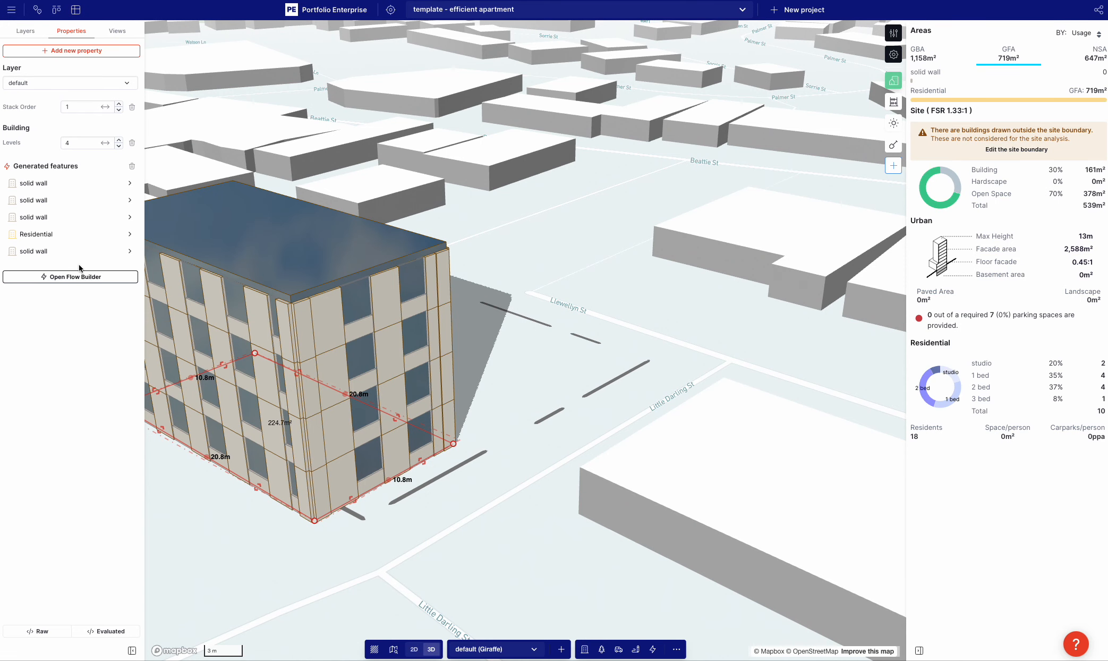
- Remove the Color and Shiny properties from the stack order 5 solid wall output and save the flow
{"action": "left_click", "coordinate": [41, 276]}
{"action": "left_click", "coordinate": [339, 500]}
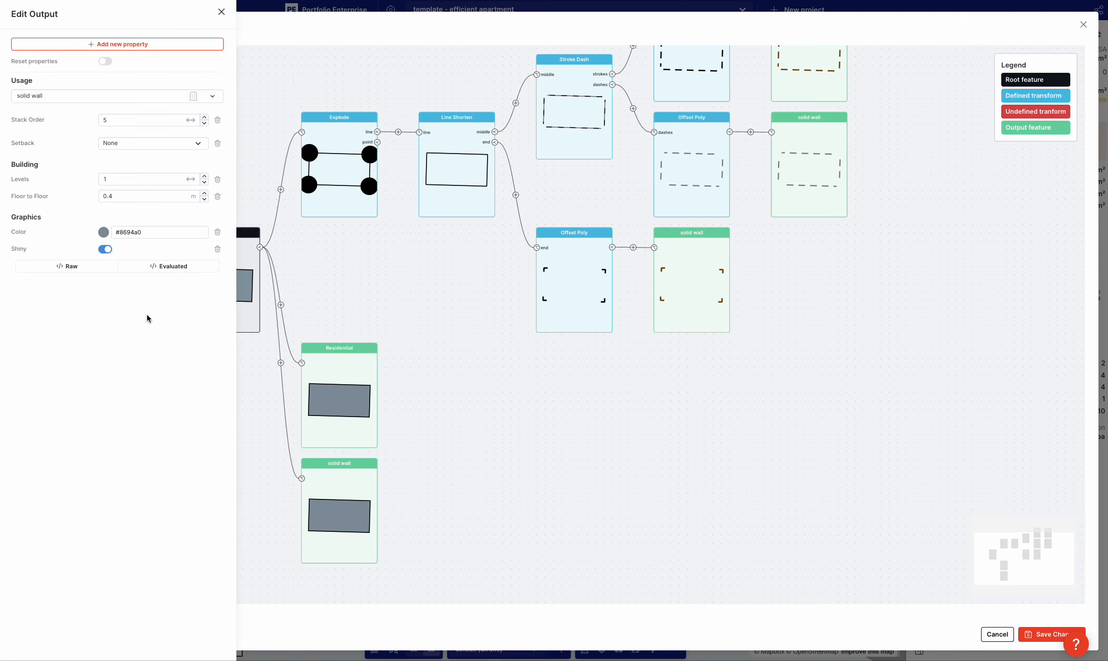
{"action": "left_click", "coordinate": [217, 233]}
{"action": "left_click", "coordinate": [218, 232]}
{"action": "left_click", "coordinate": [1048, 635]}
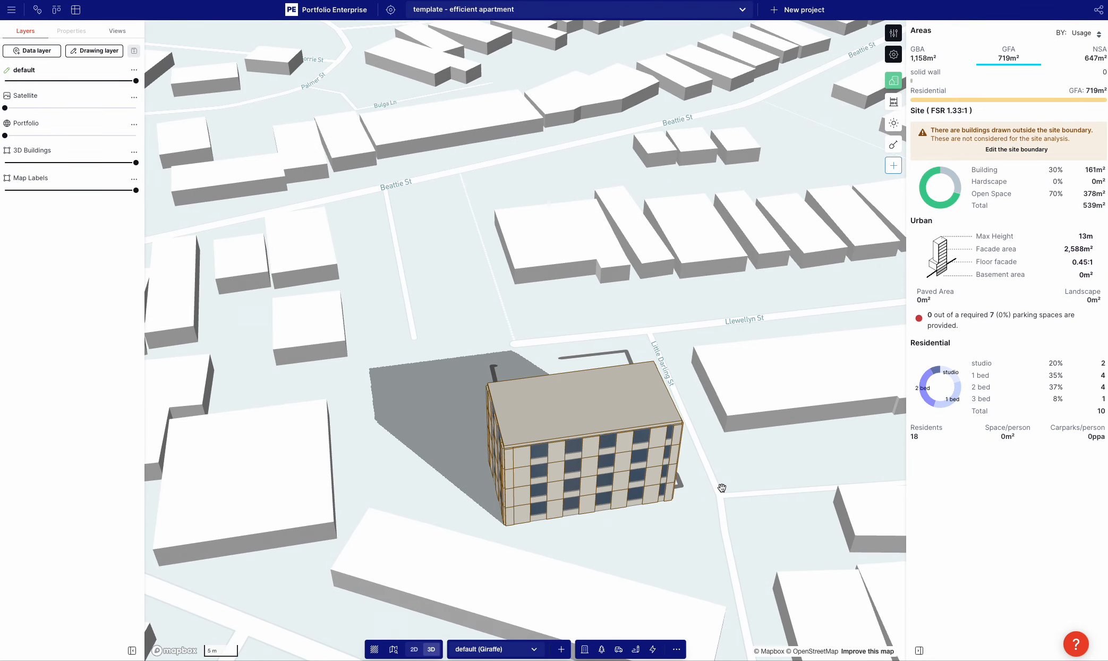
- Move the building footprint slightly in the 2D plan view and return to the 3D view
{"action": "left_click", "coordinate": [549, 484]}
{"action": "left_click", "coordinate": [414, 650]}
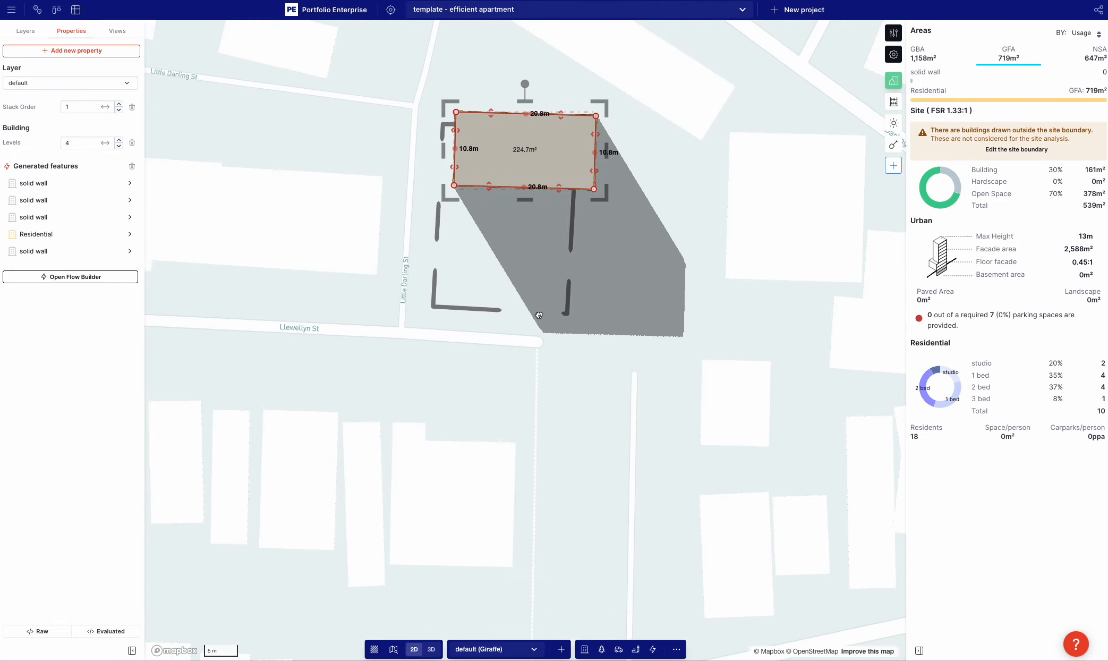
{"action": "left_click_drag", "start_coordinate": [539, 315], "coordinate": [560, 387]}
{"action": "left_click_drag", "start_coordinate": [544, 221], "coordinate": [524, 226]}
{"action": "left_click", "coordinate": [432, 649]}
{"action": "scroll", "coordinate": [512, 248], "scroll_direction": "up", "scroll_amount": 5}
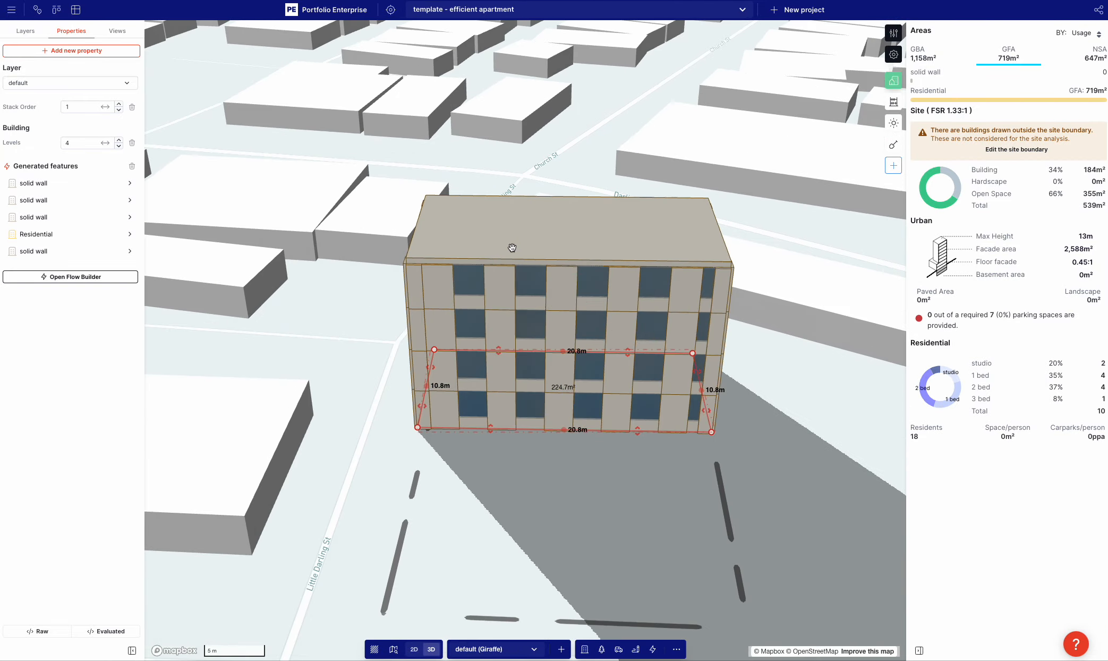
- Add the No Facades property to the building's generated Residential output
{"action": "left_click", "coordinate": [40, 235]}
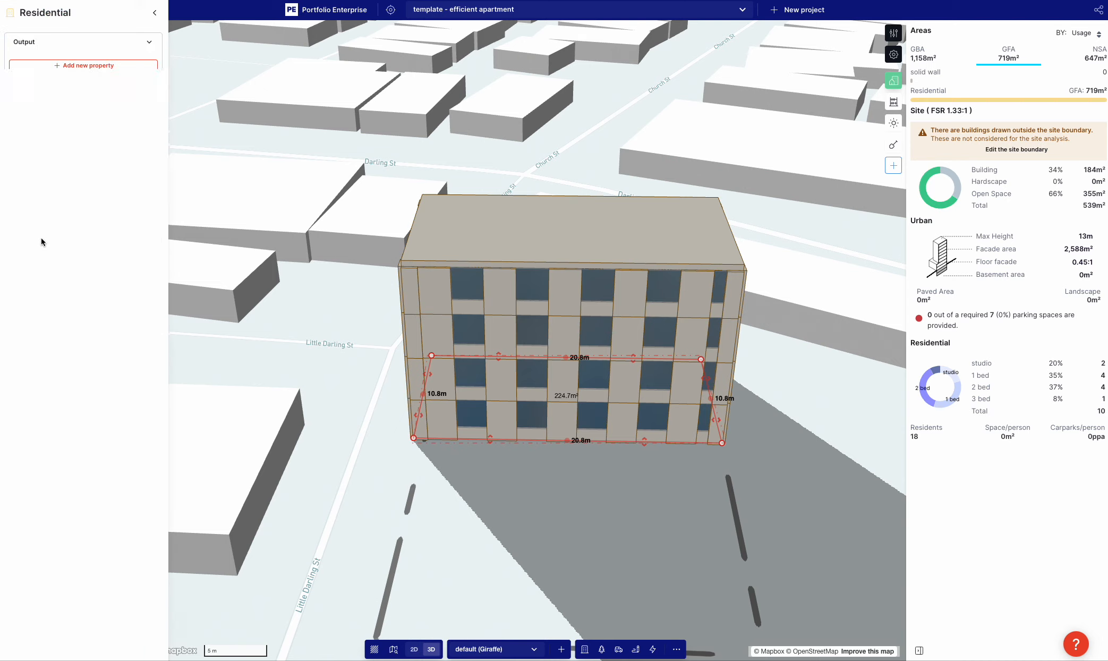
{"action": "left_click", "coordinate": [95, 70]}
{"action": "type", "text": "fa"}
{"action": "left_click", "coordinate": [207, 62]}
{"action": "left_click", "coordinate": [374, 428]}
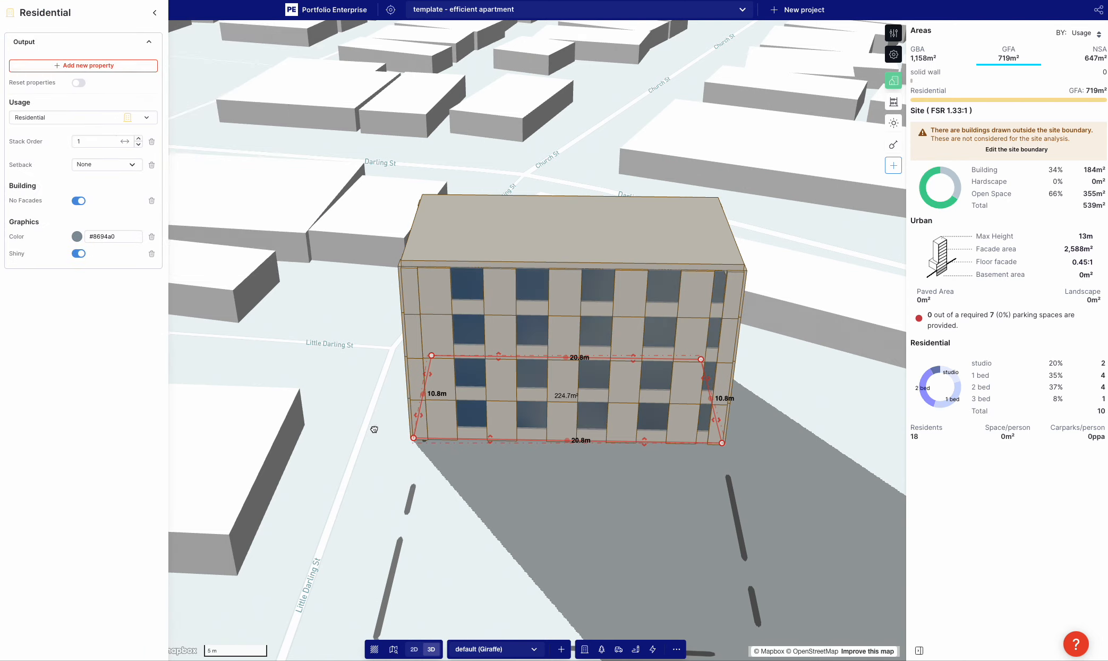
- Examine the open facade from outside and the views out through the upper-floor window openings
{"action": "right_click_drag", "start_coordinate": [402, 428], "coordinate": [408, 419]}
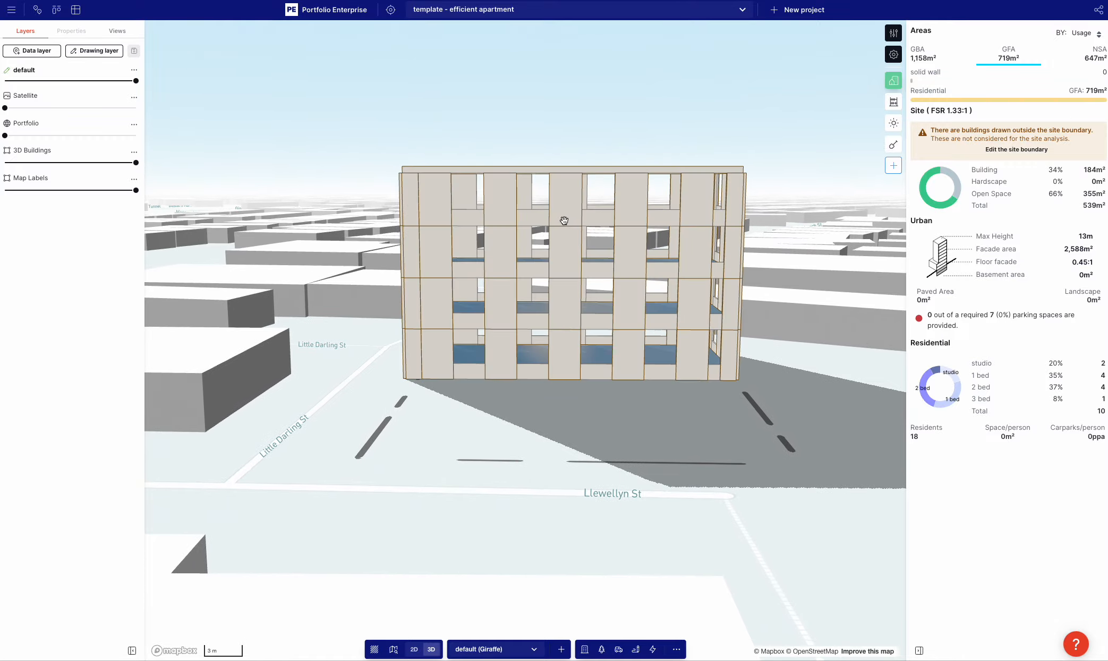
{"action": "scroll", "coordinate": [547, 191], "scroll_direction": "up", "scroll_amount": 10}
{"action": "left_click_drag", "start_coordinate": [574, 185], "coordinate": [513, 191]}
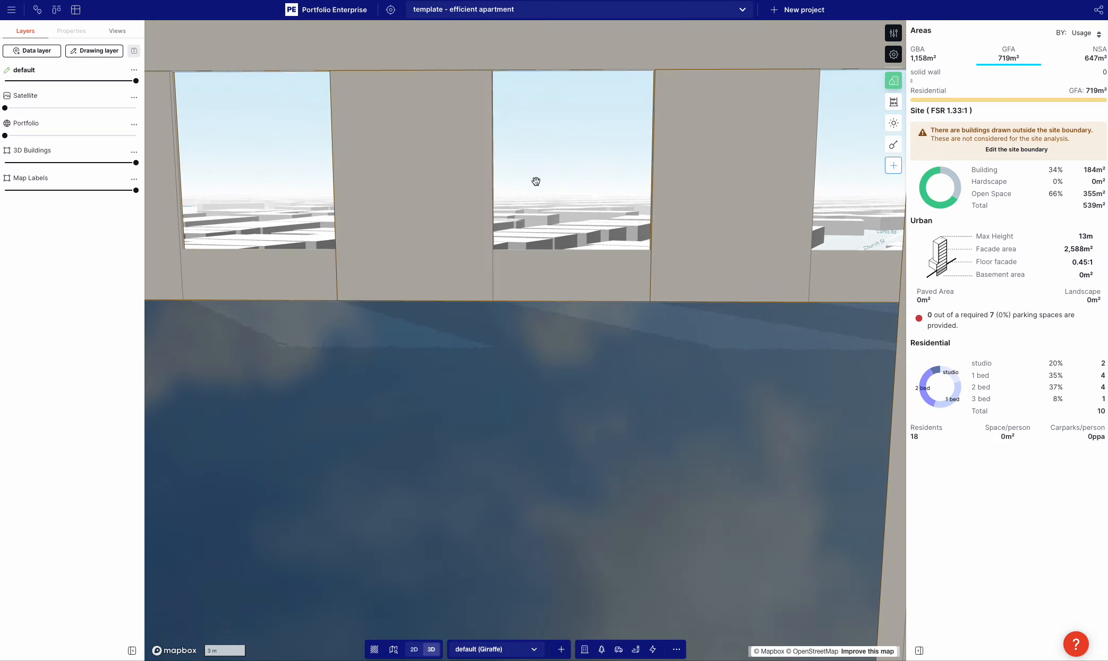
{"action": "scroll", "coordinate": [546, 186], "scroll_direction": "down", "scroll_amount": 5}
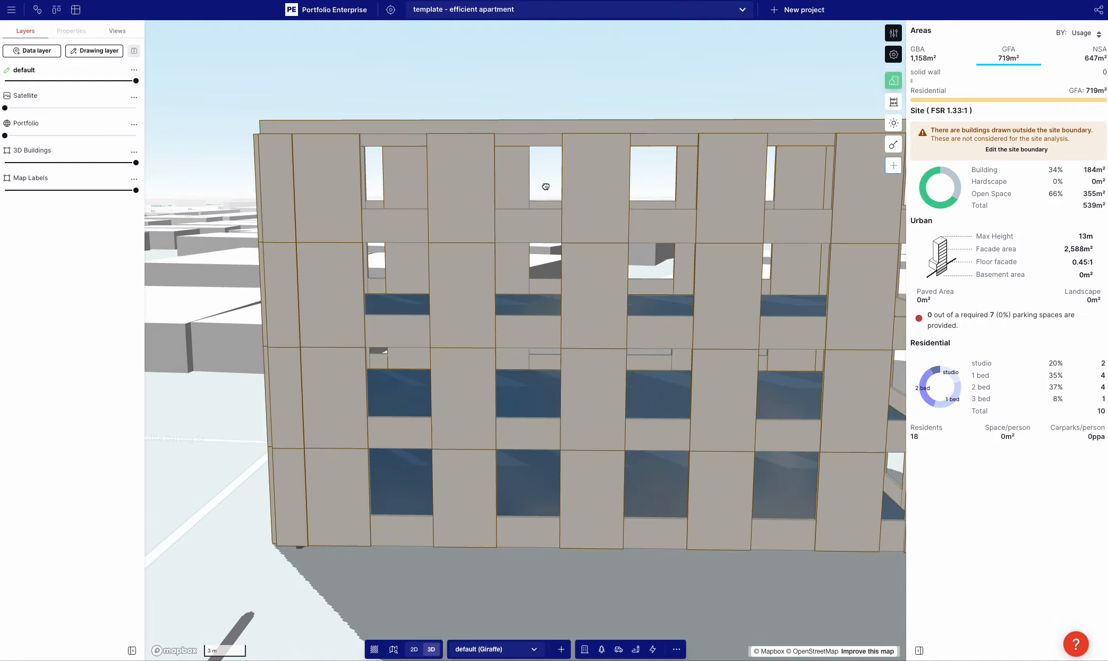
{"action": "scroll", "coordinate": [546, 186], "scroll_direction": "up", "scroll_amount": 5}
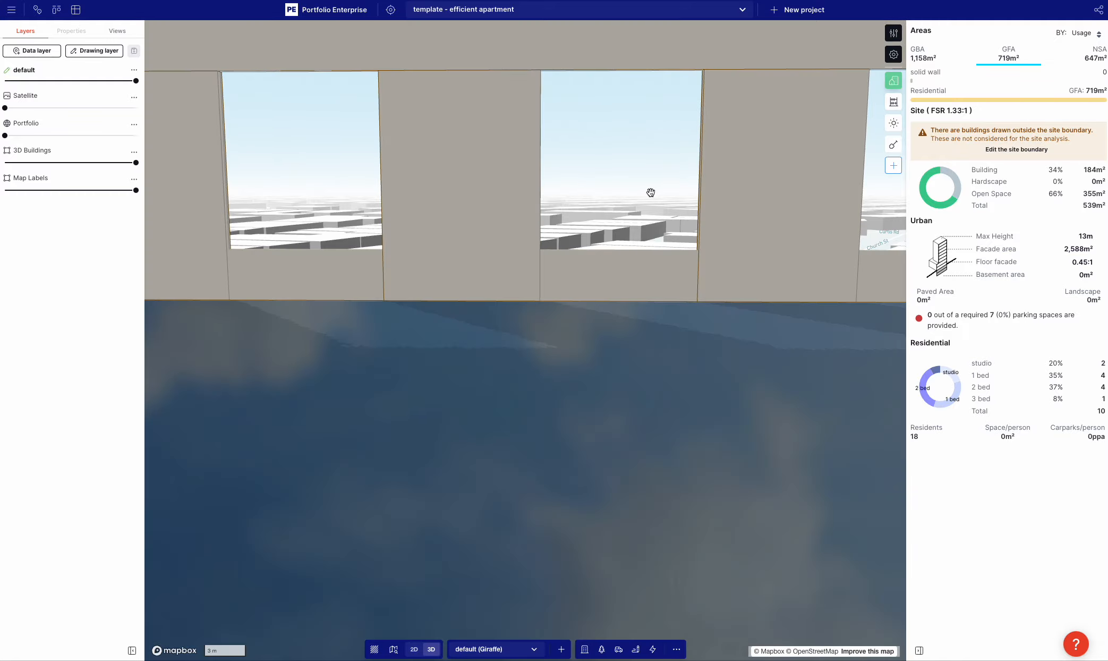
{"action": "scroll", "coordinate": [651, 192], "scroll_direction": "down", "scroll_amount": 5}
{"action": "right_click_drag", "start_coordinate": [640, 193], "coordinate": [544, 222]}
{"action": "scroll", "coordinate": [563, 237], "scroll_direction": "down", "scroll_amount": 2}
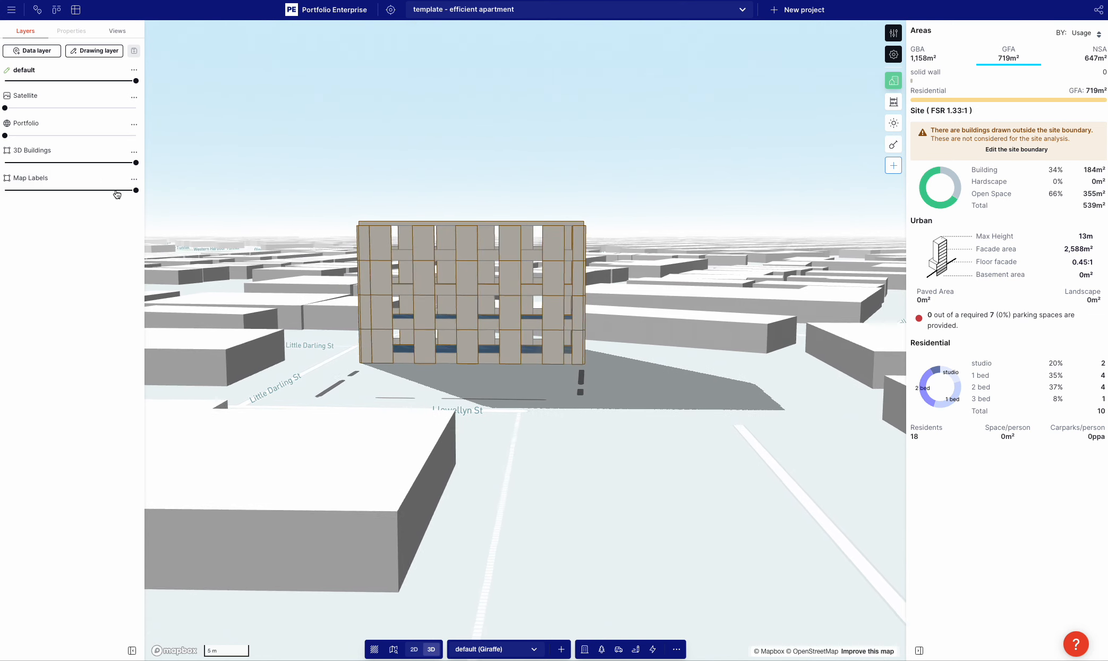
- Set both Stroke Dash spacing values of the second generated solid wall to 1.00 m
{"action": "left_click", "coordinate": [445, 272]}
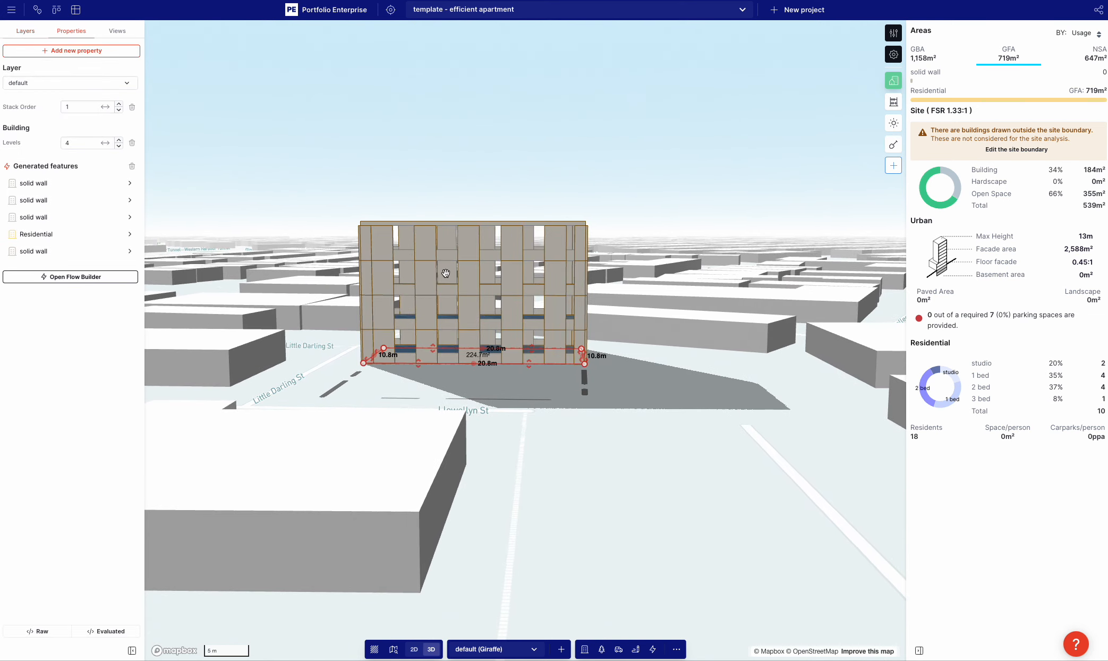
{"action": "left_click", "coordinate": [34, 200]}
{"action": "left_click", "coordinate": [50, 70]}
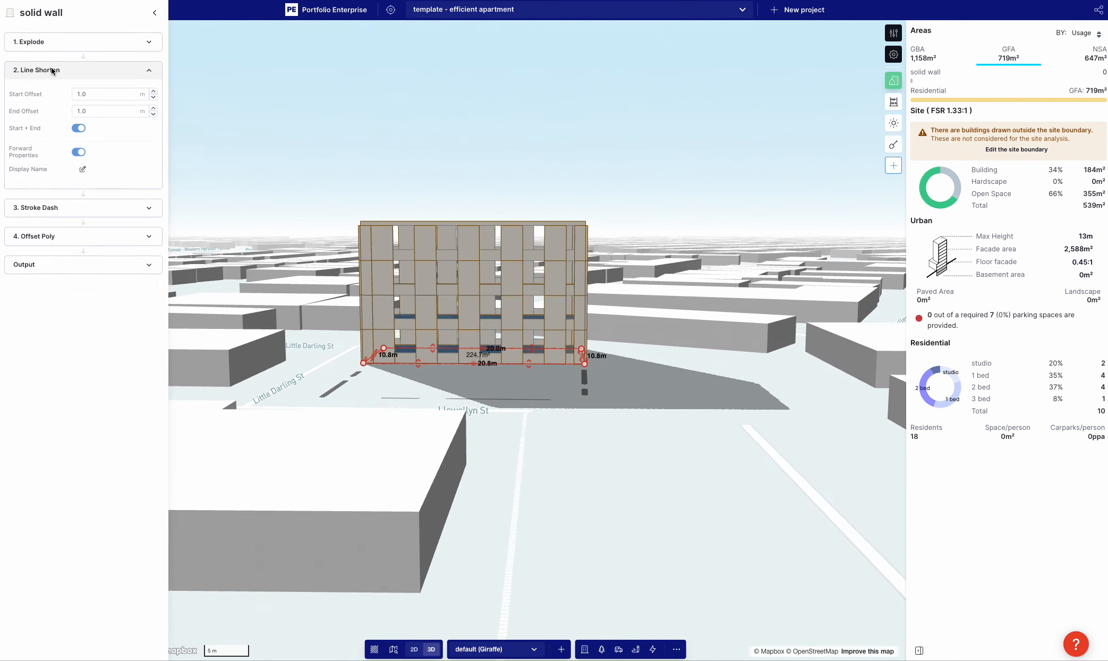
{"action": "left_click", "coordinate": [51, 79]}
{"action": "left_click", "coordinate": [54, 99]}
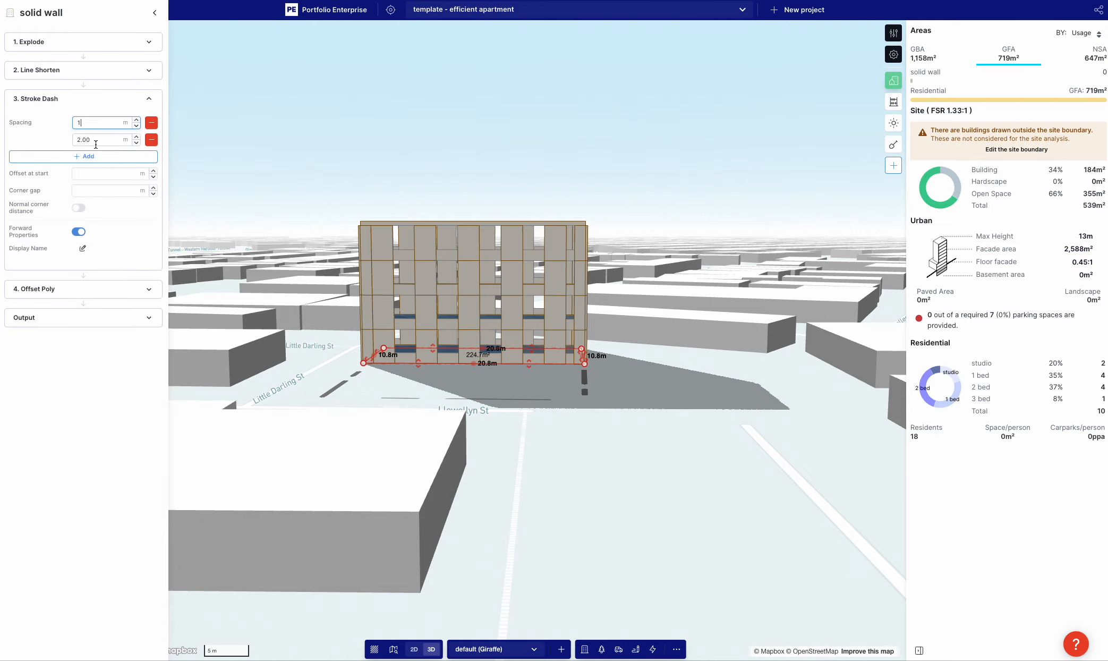
{"action": "left_click", "coordinate": [49, 142]}
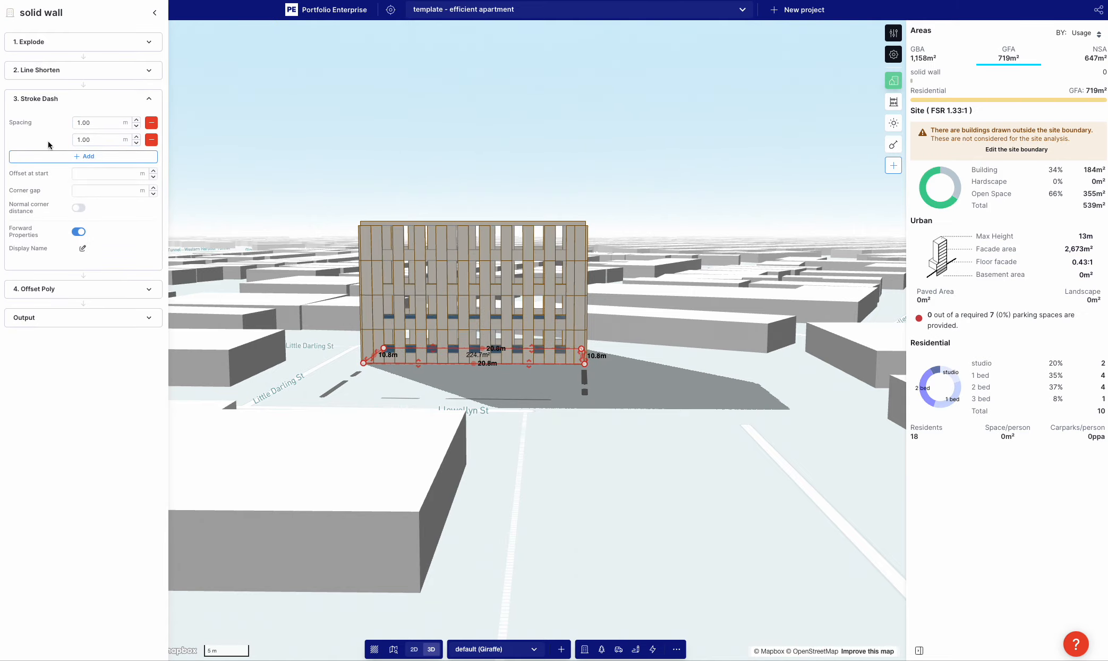
{"action": "left_click", "coordinate": [332, 405]}
- Try Stroke Dash spacings of 0.10 m and 2.00 m on the second generated solid wall, viewed from inside the building
{"action": "scroll", "coordinate": [501, 271], "scroll_direction": "up", "scroll_amount": 5}
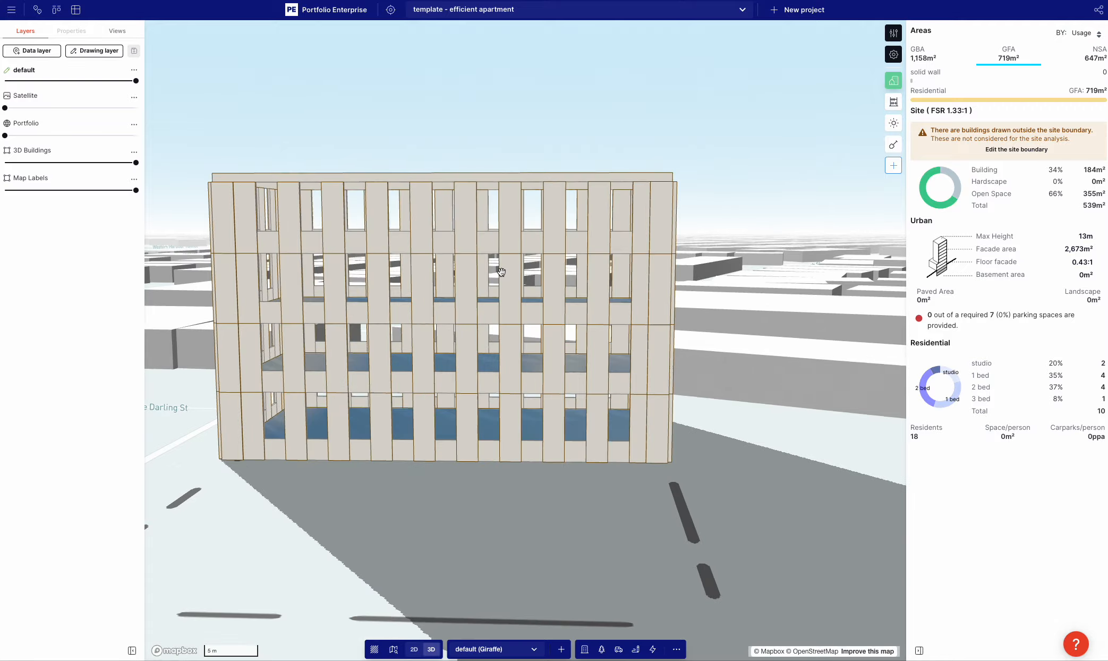
{"action": "scroll", "coordinate": [501, 271], "scroll_direction": "up", "scroll_amount": 5}
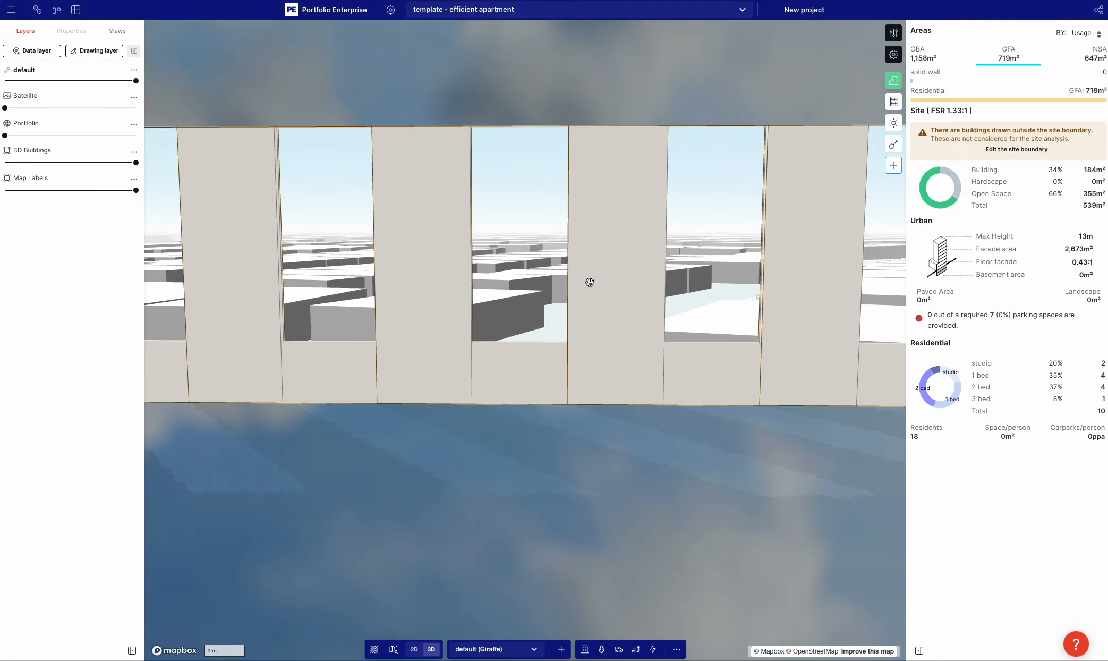
{"action": "right_click_drag", "start_coordinate": [581, 280], "coordinate": [582, 279]}
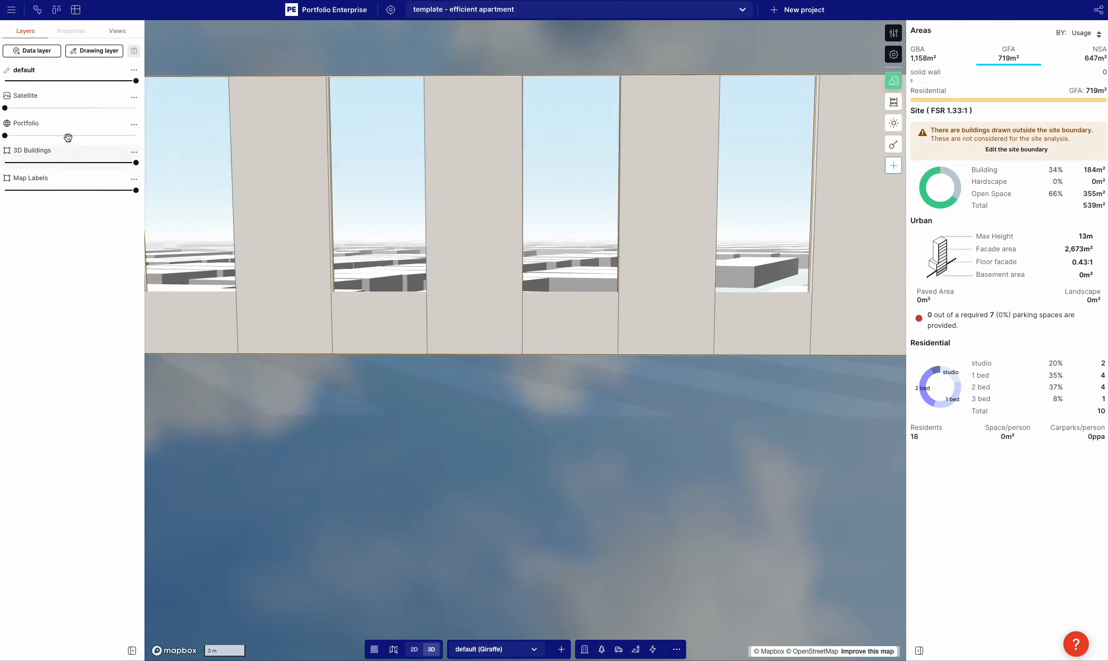
{"action": "left_click", "coordinate": [324, 332]}
{"action": "left_click", "coordinate": [39, 201]}
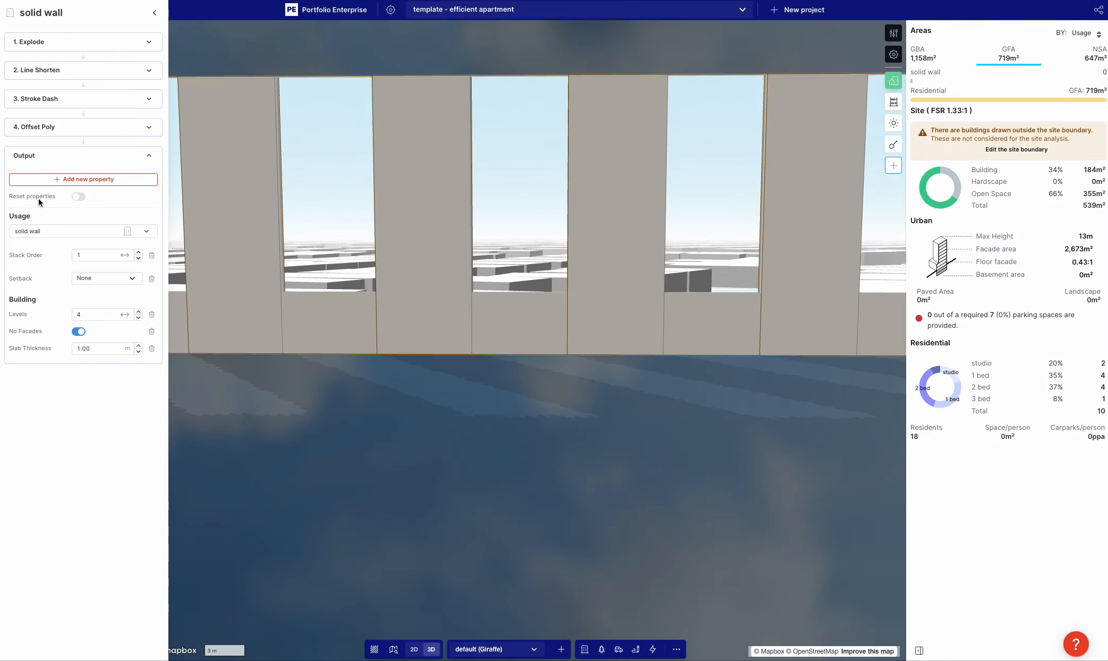
{"action": "left_click", "coordinate": [85, 98]}
{"action": "double_click", "coordinate": [87, 123]}
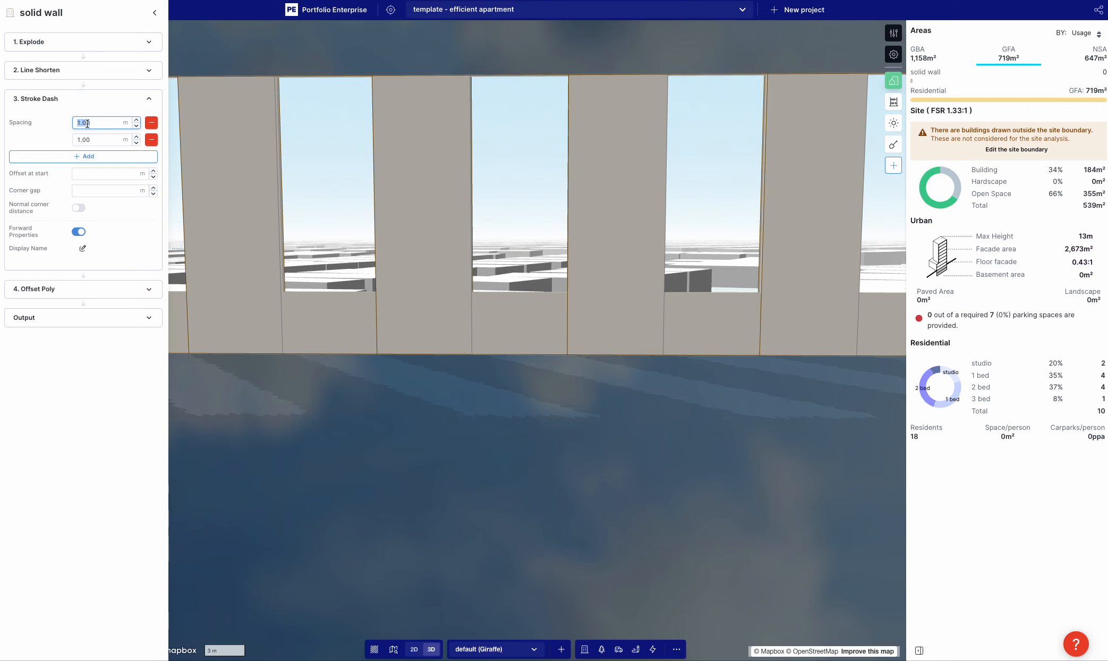
{"action": "type", "text": "0.1"}
{"action": "left_click", "coordinate": [26, 330]}
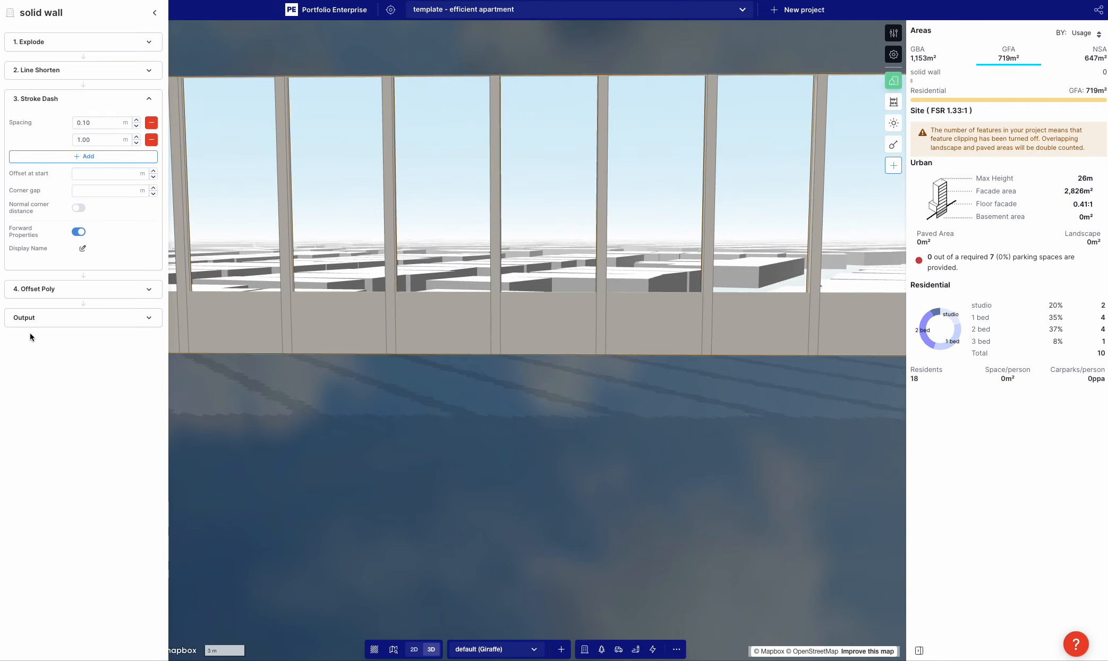
{"action": "left_click", "coordinate": [91, 140]}
{"action": "left_click", "coordinate": [80, 457]}
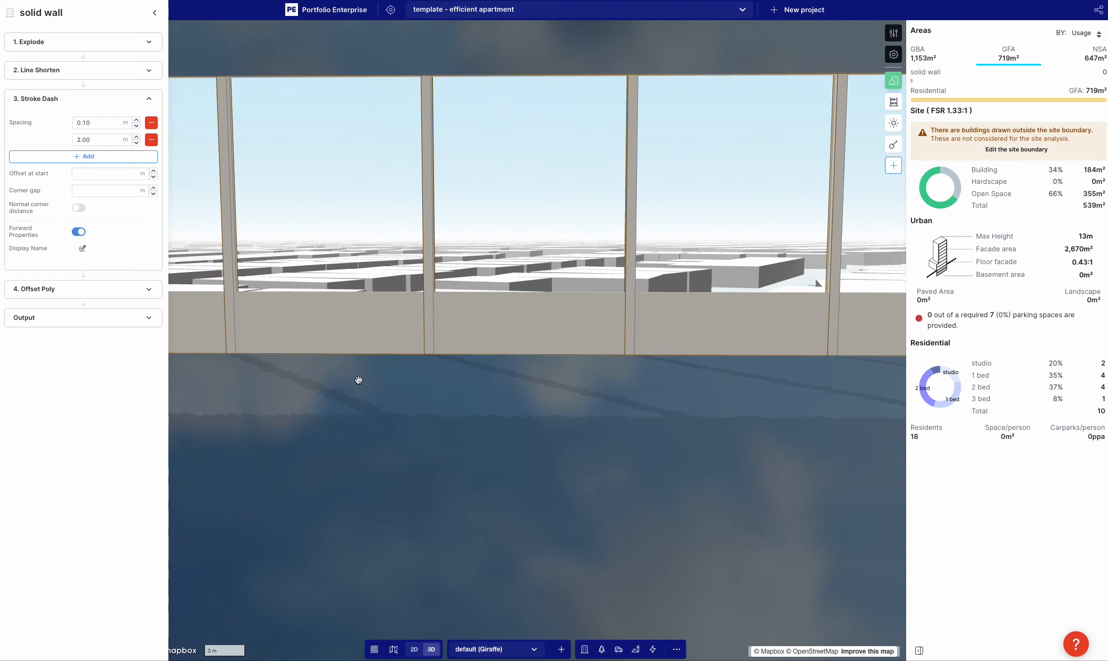
- Set both Stroke Dash spacing values of the solid wall to 1.5 m and view the whole facade
{"action": "triple_click", "coordinate": [82, 122]}
{"action": "type", "text": "1"}
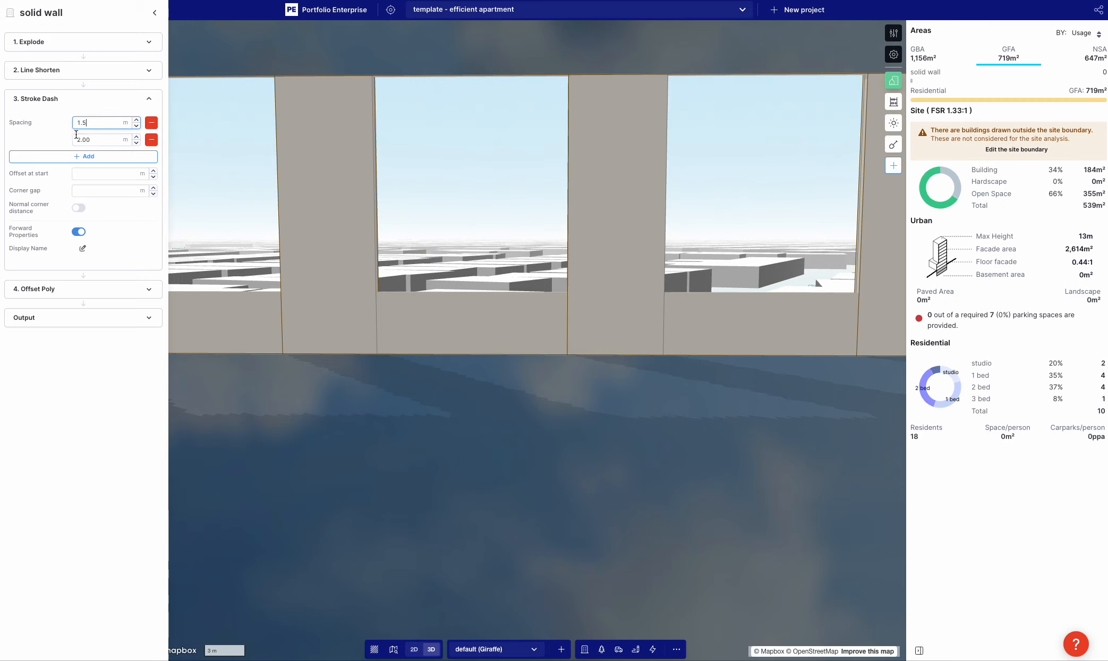
{"action": "type", "text": ".5"}
{"action": "triple_click", "coordinate": [82, 139]}
{"action": "type", "text": "1.5"}
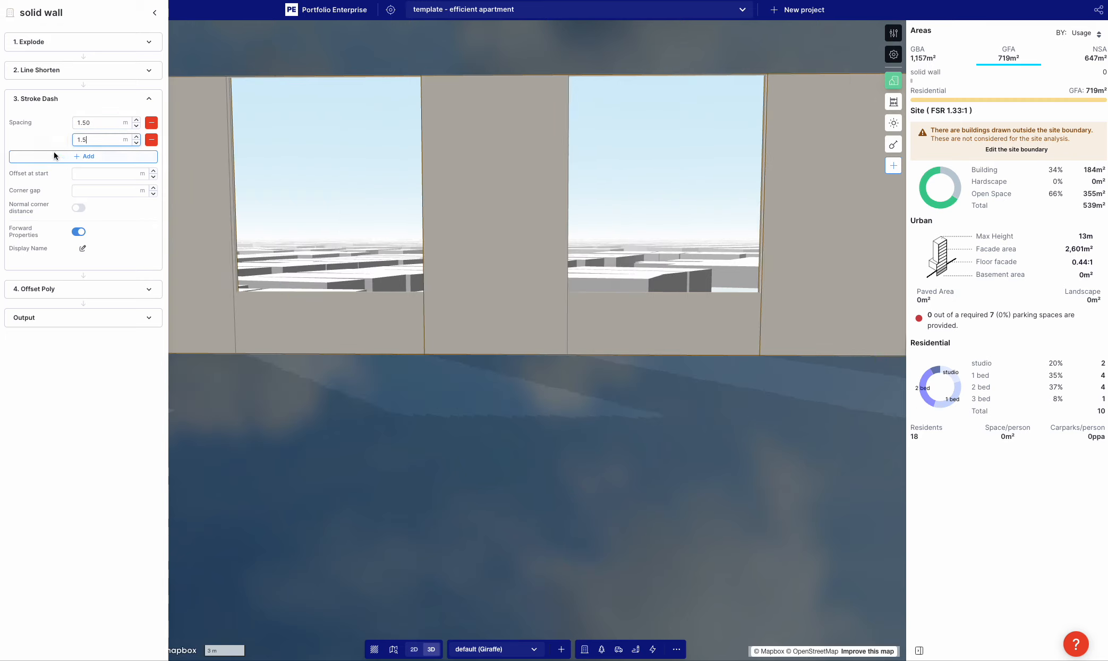
{"action": "left_click", "coordinate": [51, 140]}
{"action": "left_click", "coordinate": [445, 231]}
{"action": "scroll", "coordinate": [445, 233], "scroll_direction": "down", "scroll_amount": 10}
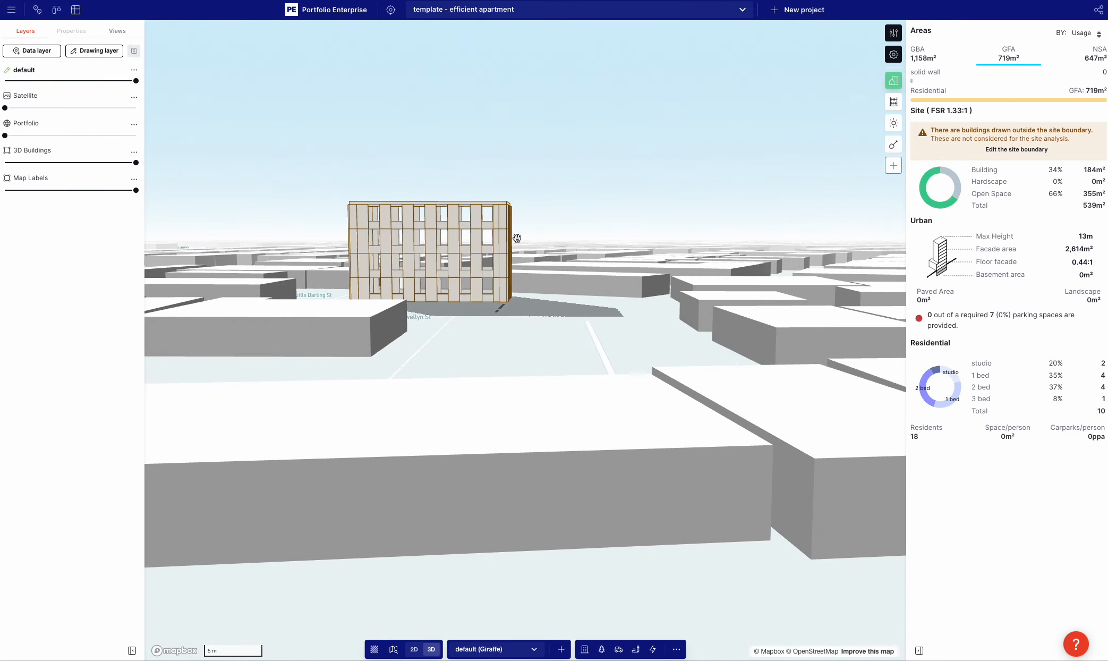
- Move the apartment building to the Llewellyn St end of the site
{"action": "right_click_drag", "start_coordinate": [517, 238], "coordinate": [514, 264]}
{"action": "scroll", "coordinate": [495, 329], "scroll_direction": "down", "scroll_amount": 5}
{"action": "left_click", "coordinate": [451, 381]}
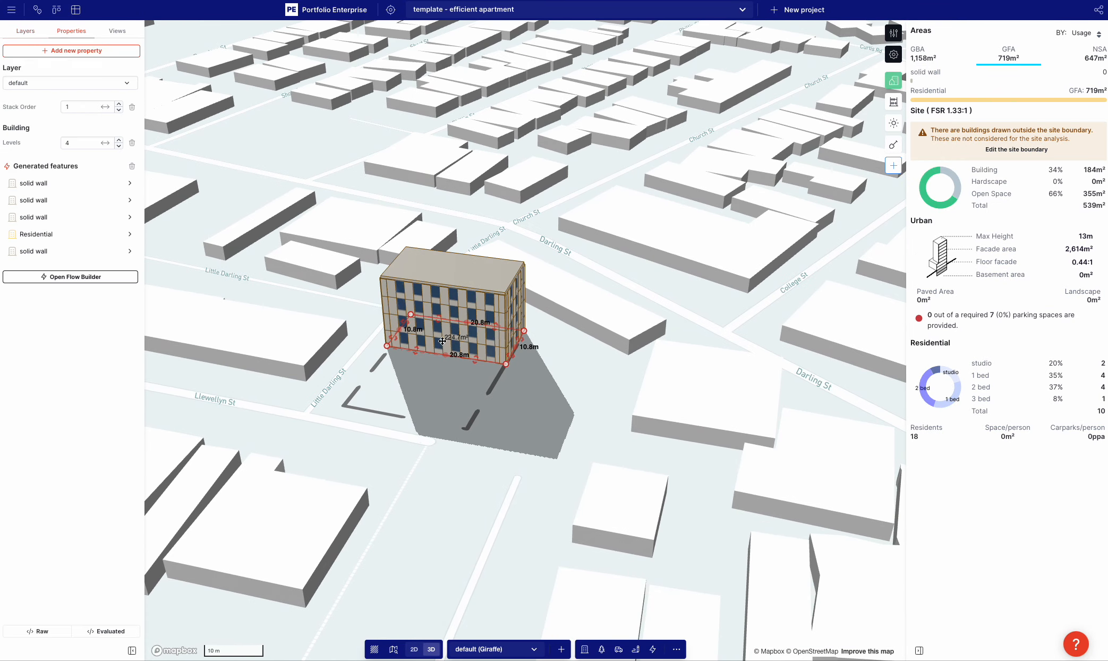
{"action": "left_click_drag", "start_coordinate": [451, 382], "coordinate": [412, 415]}
{"action": "left_click", "coordinate": [576, 404]}
- In north-up plan view, draw a rectangle about 22.2 m by 11.5 m on the free ground north of the building
{"action": "right_click_drag", "start_coordinate": [575, 404], "coordinate": [450, 412]}
{"action": "key", "text": "n"}
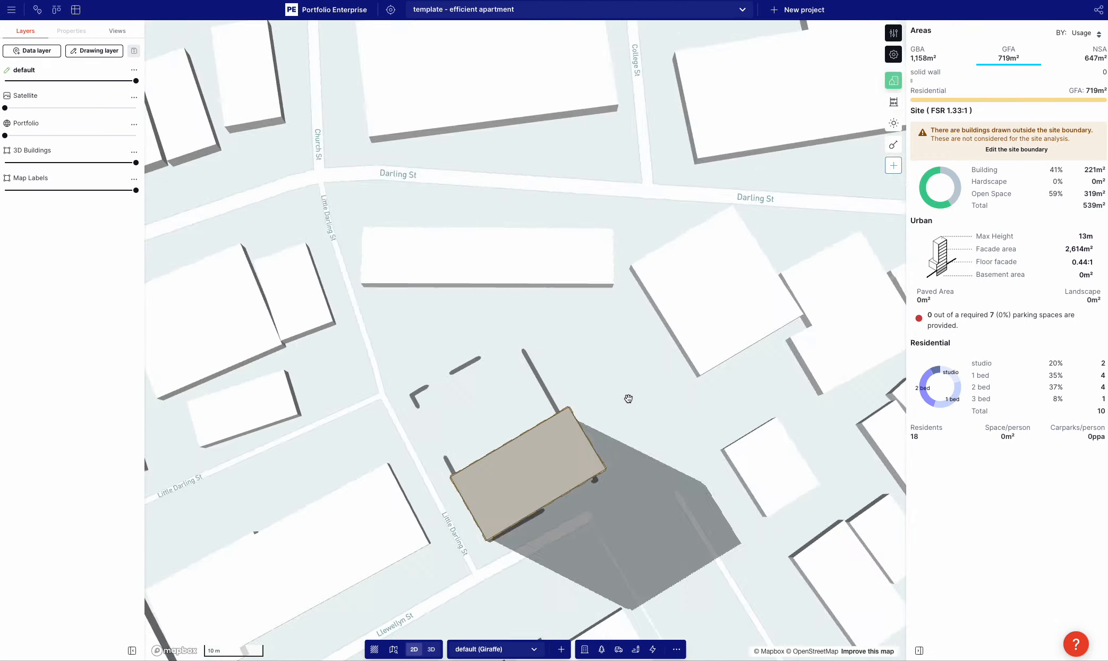
{"action": "key", "text": "r"}
{"action": "left_click", "coordinate": [441, 262]}
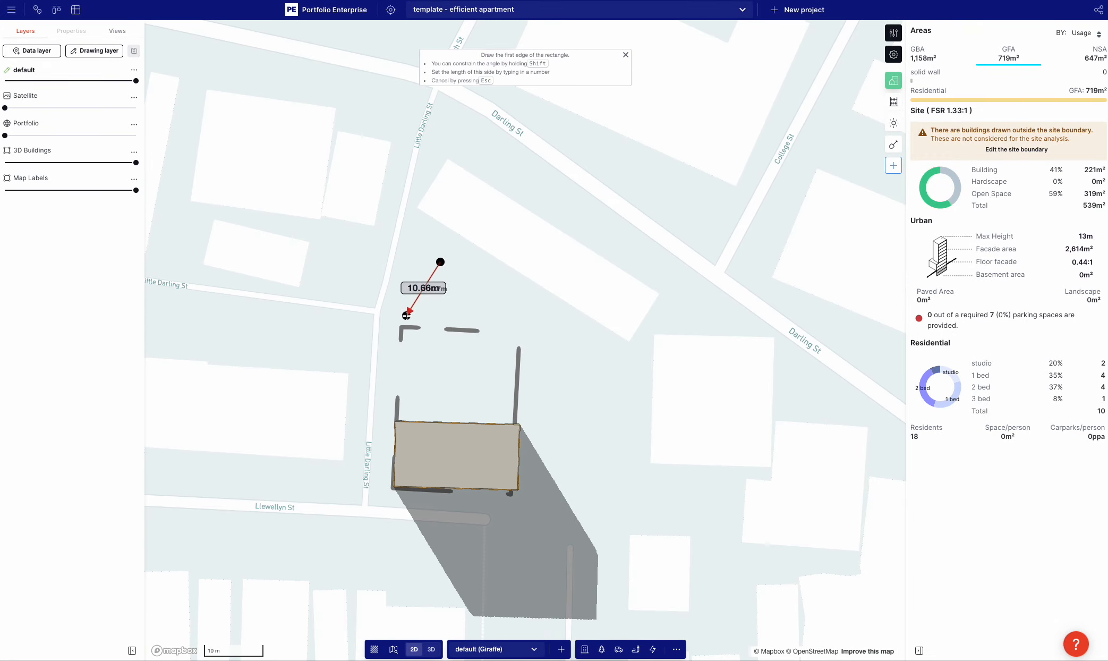
{"action": "left_click", "coordinate": [406, 321]}
{"action": "left_click", "coordinate": [537, 361]}
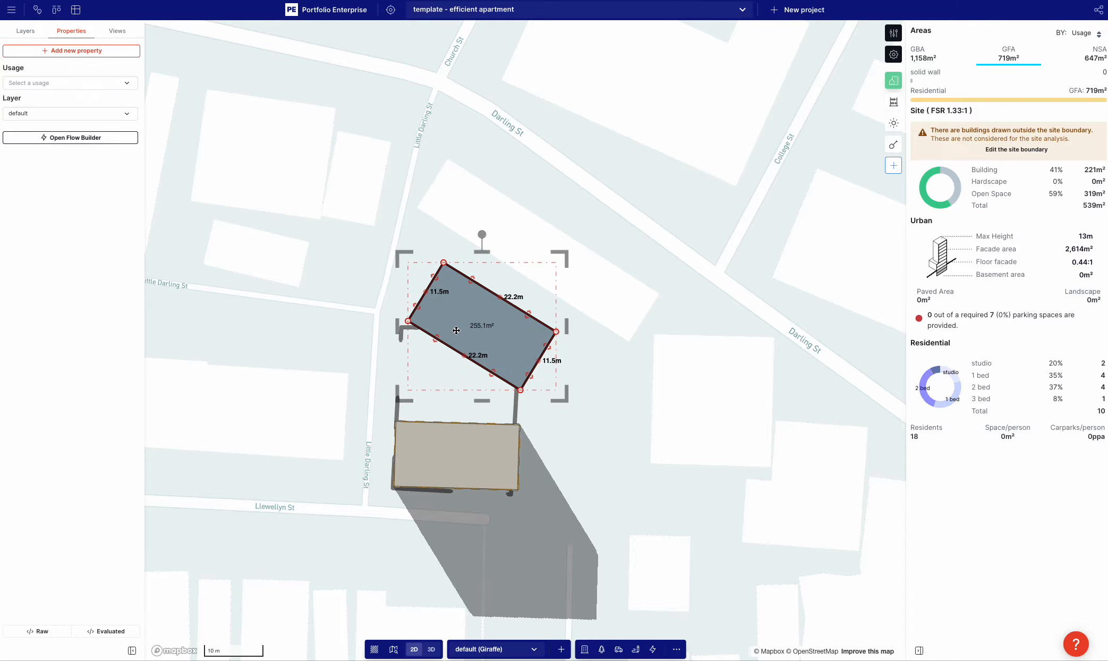
- Delete the plain rectangle drawn north of the apartment building
{"action": "left_click", "coordinate": [454, 438]}
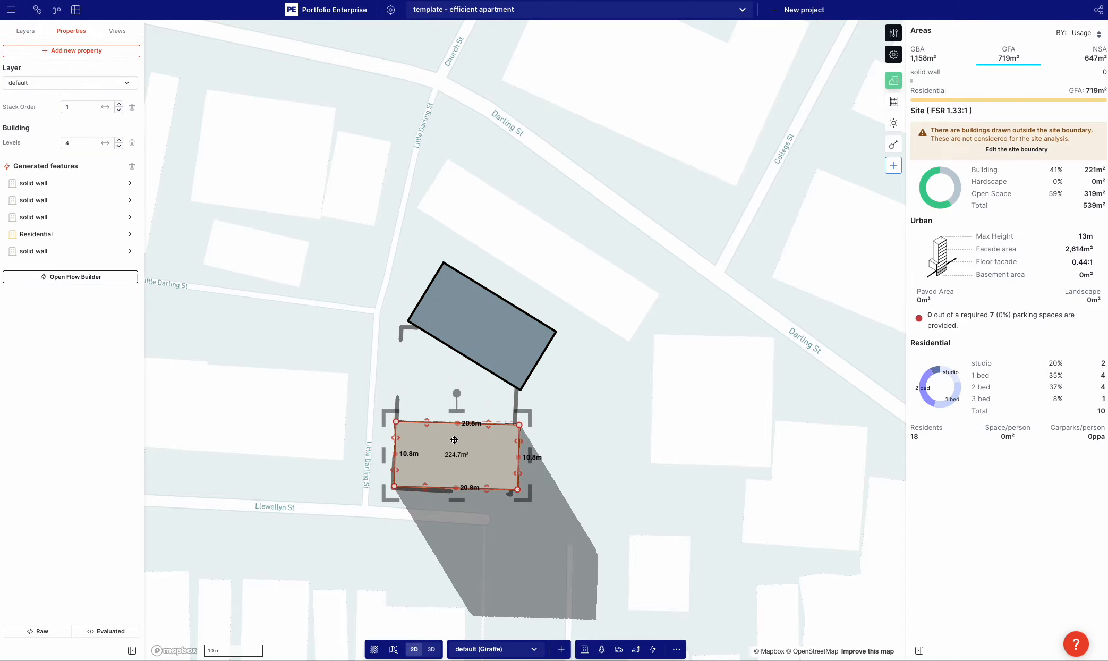
{"action": "key", "text": "3"}
{"action": "right_click_drag", "start_coordinate": [384, 453], "coordinate": [438, 451]}
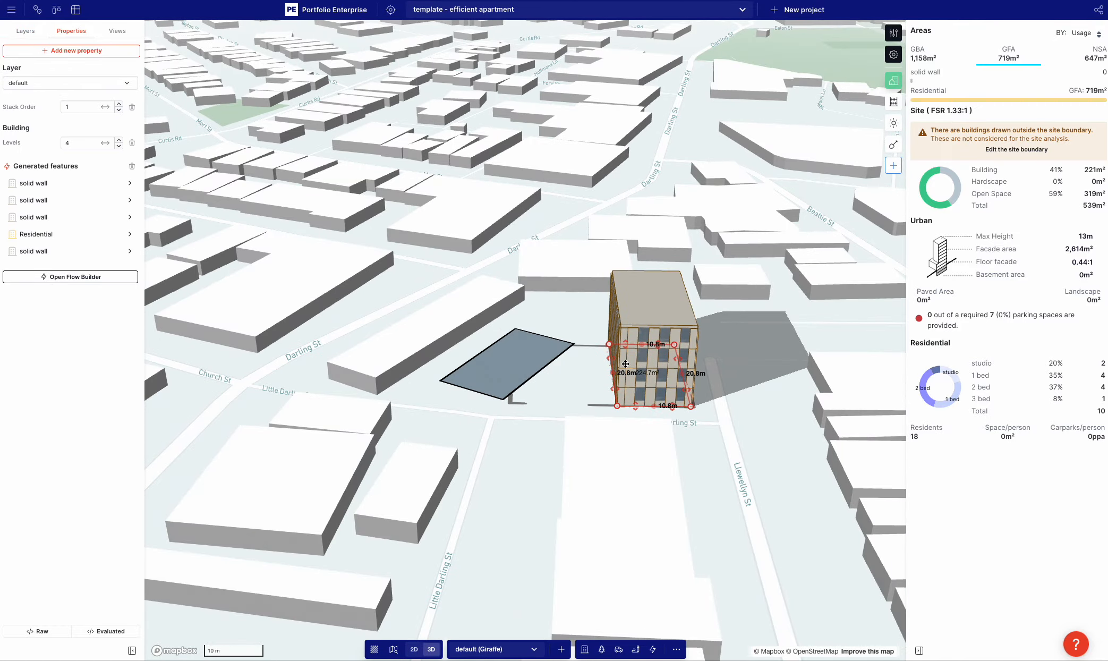
{"action": "left_click", "coordinate": [480, 364]}
{"action": "key", "text": "Delete"}
- Place a copy of the apartment building on the free ground to the north, rotated parallel to the long neighbouring building
{"action": "left_click", "coordinate": [665, 393]}
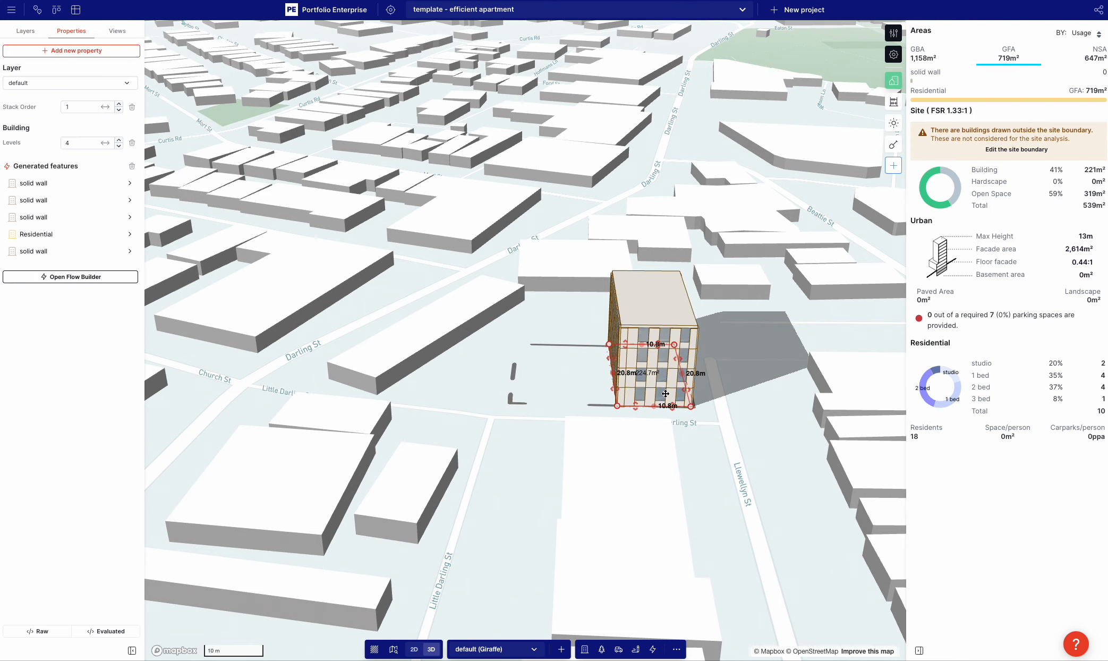
{"action": "key", "text": "ctrl+c"}
{"action": "key", "text": "ctrl+v"}
{"action": "left_click_drag", "start_coordinate": [665, 393], "coordinate": [522, 386]}
{"action": "key", "text": "2"}
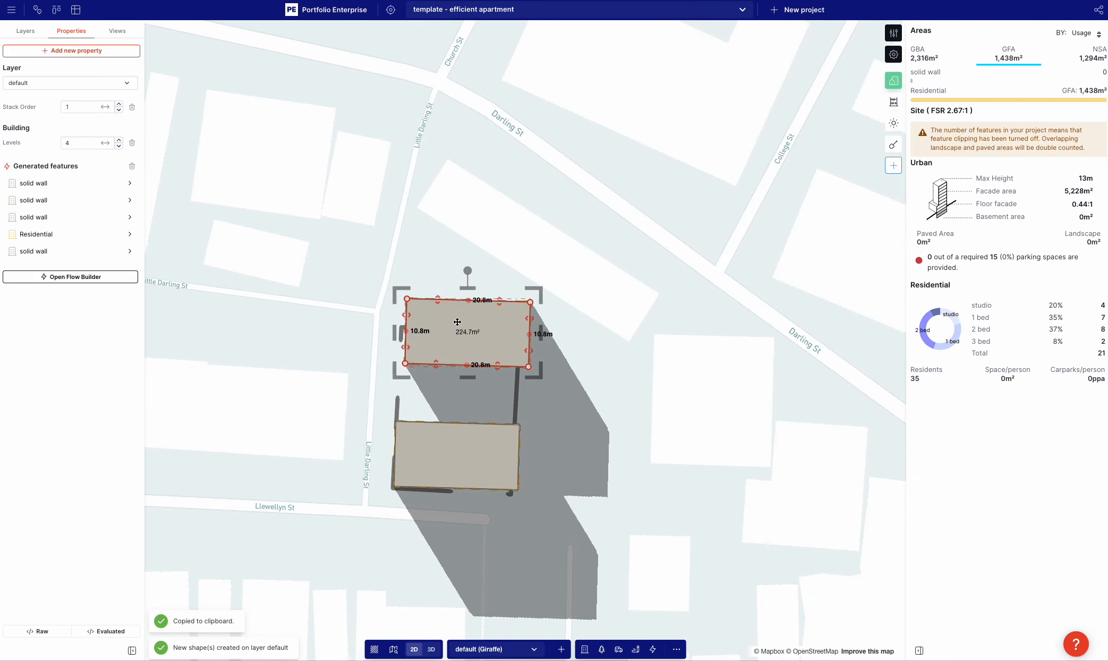
{"action": "left_click_drag", "start_coordinate": [467, 256], "coordinate": [467, 304]}
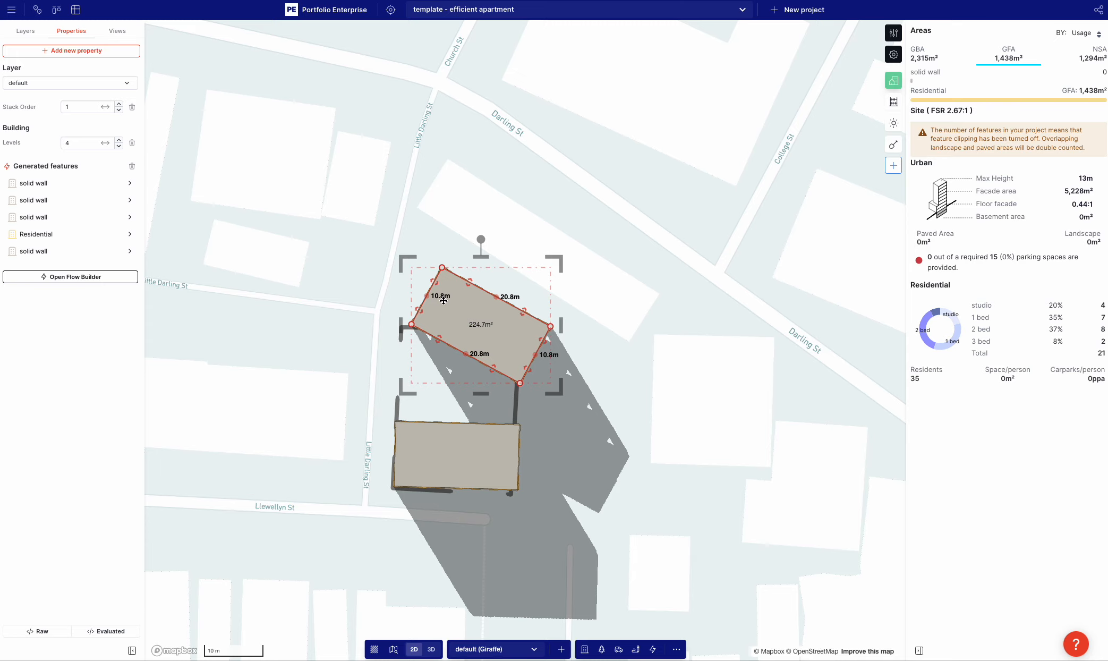
- Examine the two apartment buildings from above and from near street level on several sides
{"action": "right_click_drag", "start_coordinate": [450, 372], "coordinate": [449, 309]}
{"action": "left_click", "coordinate": [355, 409]}
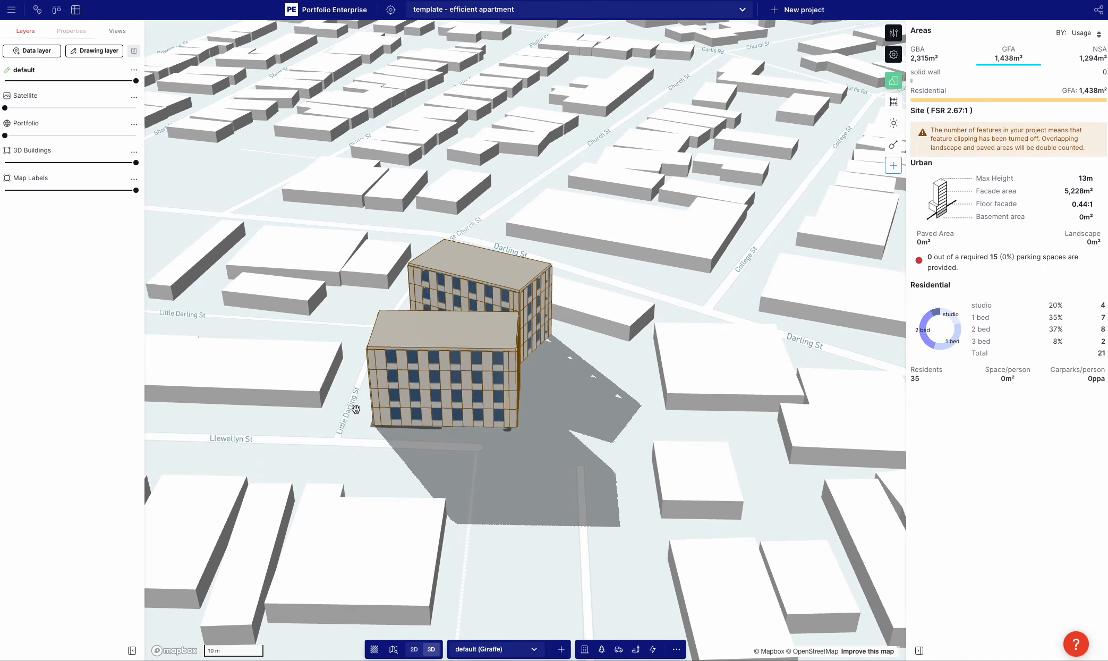
{"action": "right_click_drag", "start_coordinate": [355, 409], "coordinate": [427, 402]}
{"action": "scroll", "coordinate": [670, 355], "scroll_direction": "up", "scroll_amount": 5}
{"action": "right_click_drag", "start_coordinate": [669, 367], "coordinate": [650, 336]}
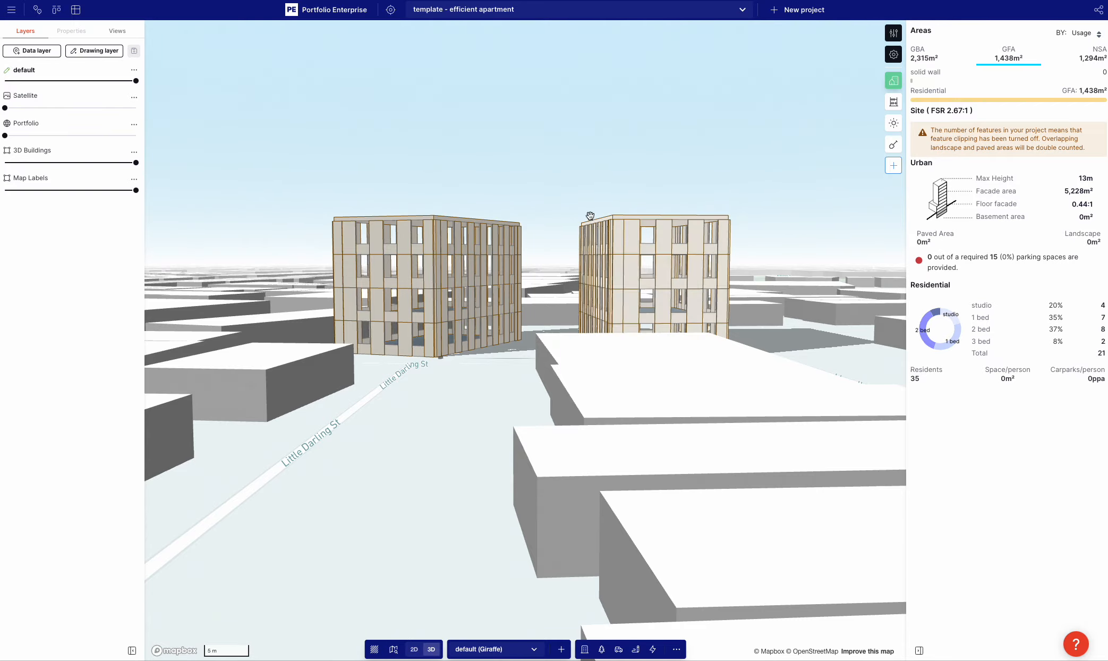
{"action": "right_click_drag", "start_coordinate": [724, 355], "coordinate": [685, 383]}
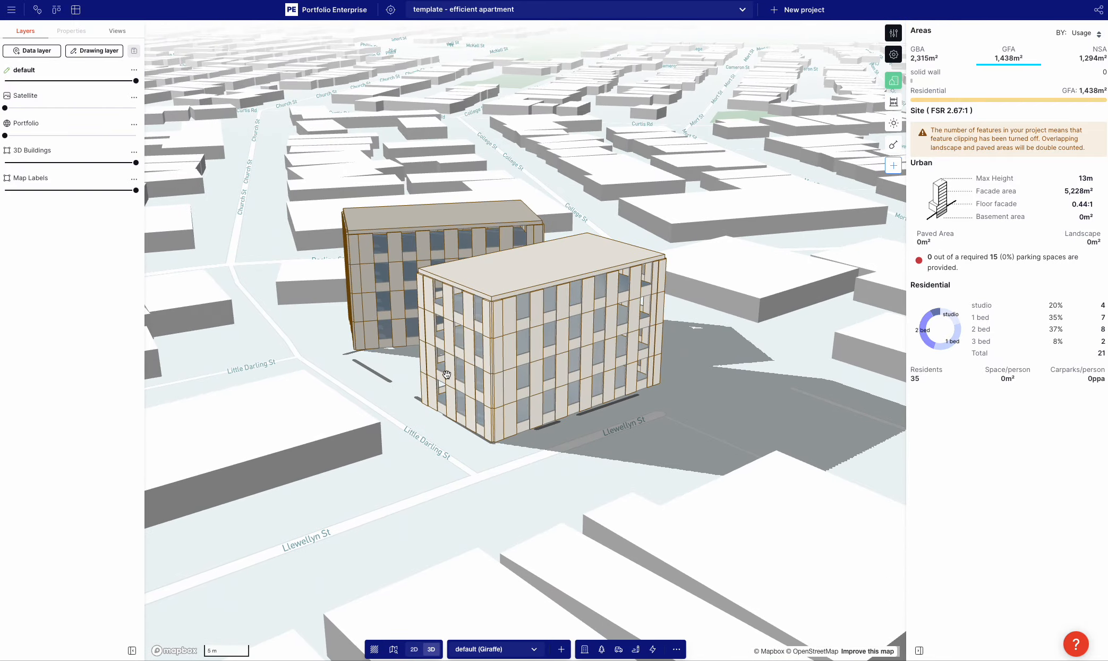
{"action": "right_click_drag", "start_coordinate": [447, 376], "coordinate": [466, 396]}
- Open the rotated building's flow and add a new output branch to the root feature
{"action": "left_click", "coordinate": [462, 391]}
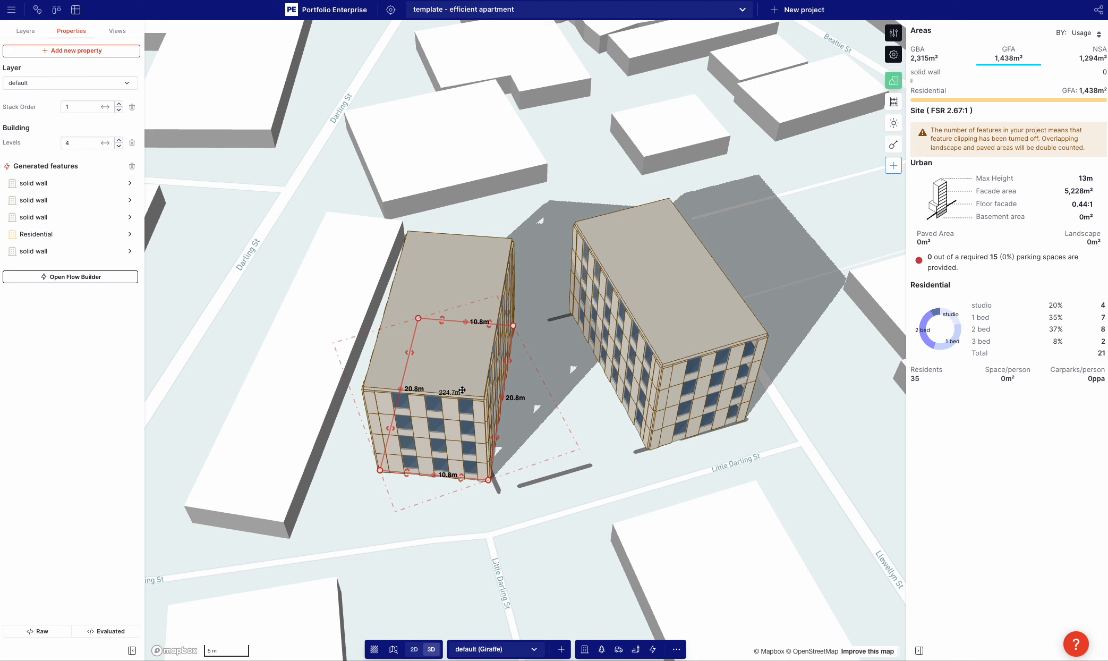
{"action": "left_click", "coordinate": [44, 275]}
{"action": "left_click_drag", "start_coordinate": [337, 280], "coordinate": [344, 317]}
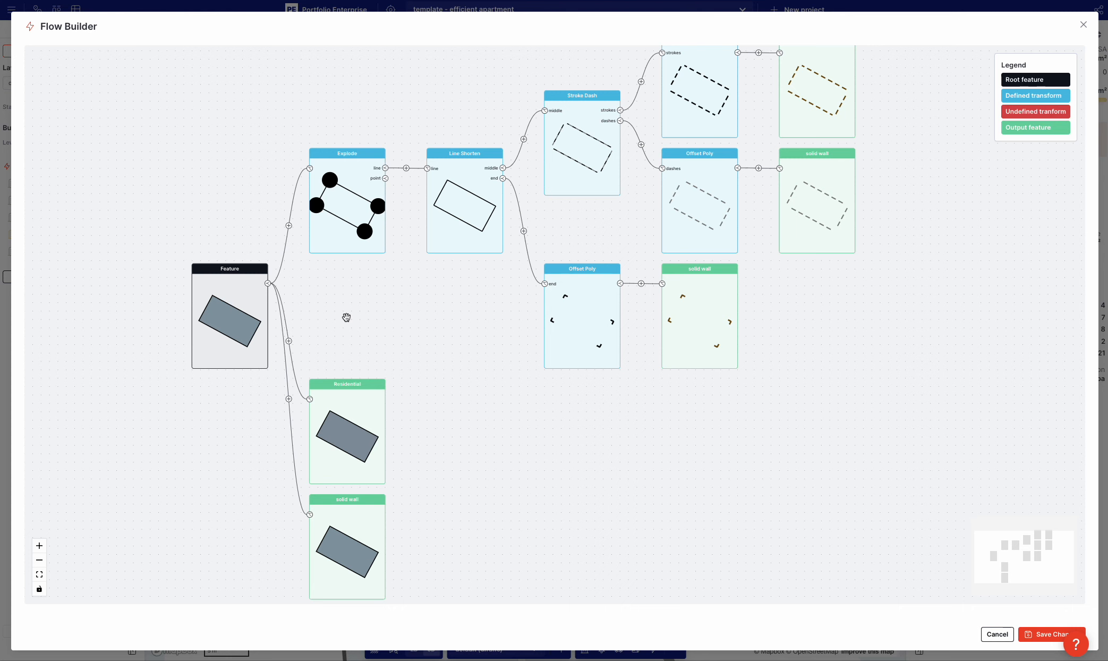
{"action": "left_click_drag", "start_coordinate": [380, 345], "coordinate": [450, 267]}
{"action": "left_click", "coordinate": [338, 208]}
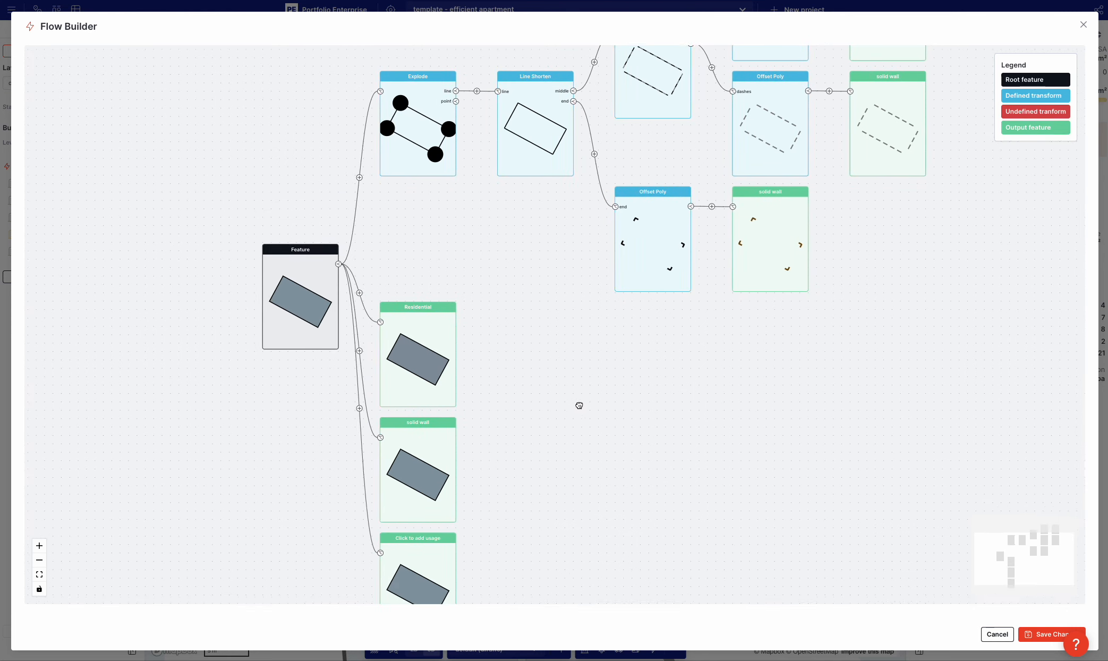
- Insert an Offset Line transform with a 1.0 m distance between the root feature and the new output
{"action": "left_click_drag", "start_coordinate": [579, 406], "coordinate": [588, 311]}
{"action": "left_click", "coordinate": [379, 303]}
{"action": "left_click", "coordinate": [456, 468]}
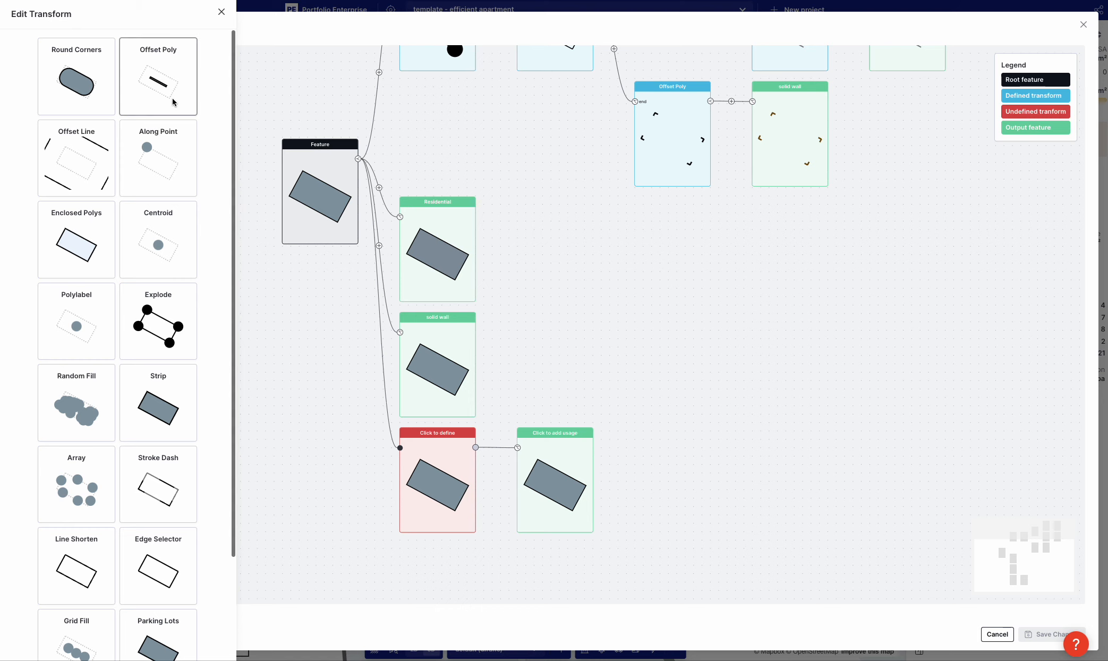
{"action": "left_click", "coordinate": [71, 160]}
{"action": "left_click", "coordinate": [76, 121]}
{"action": "type", "text": "1"}
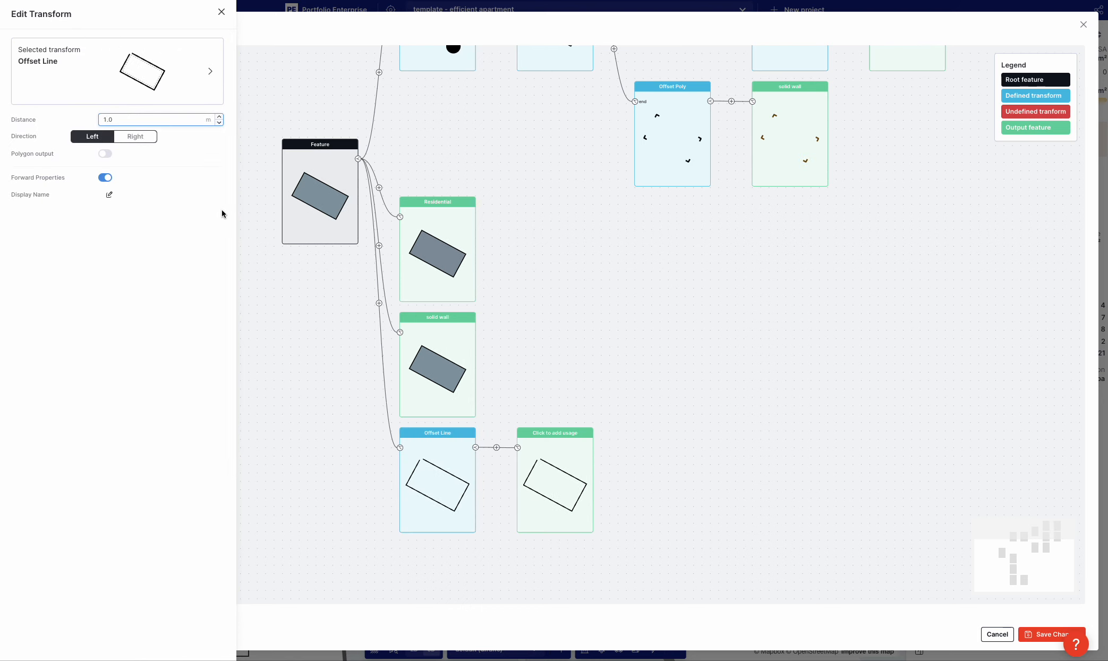
- Insert an Offset Poly transform with a 0.9 m distance between the Offset Line and its output
{"action": "left_click", "coordinate": [538, 479]}
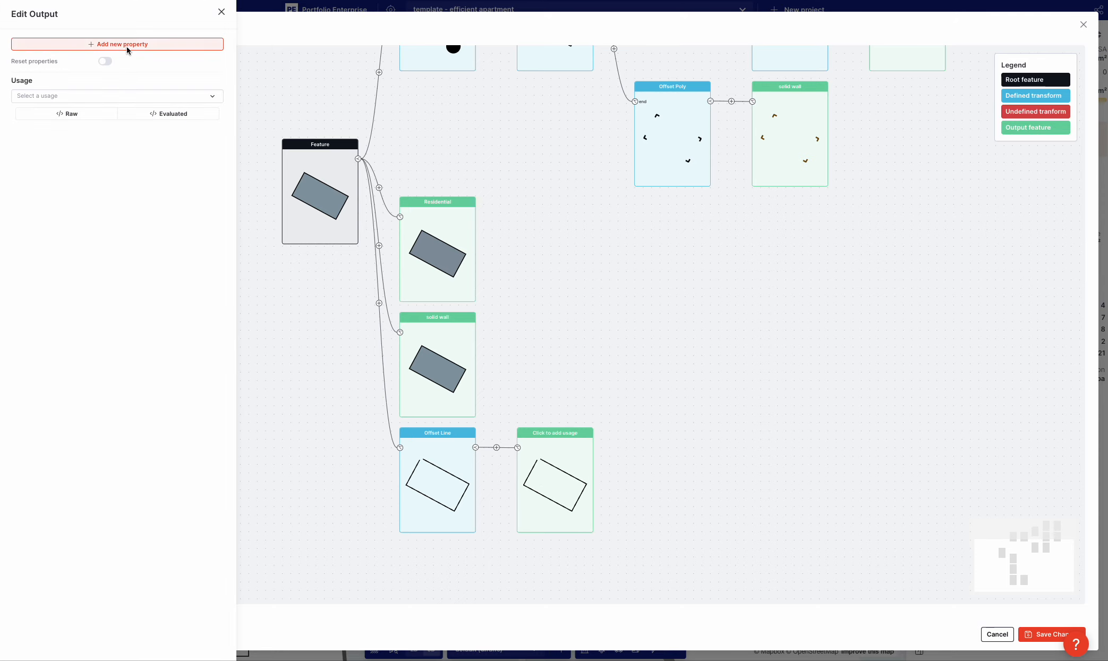
{"action": "left_click", "coordinate": [339, 465]}
{"action": "left_click", "coordinate": [497, 447]}
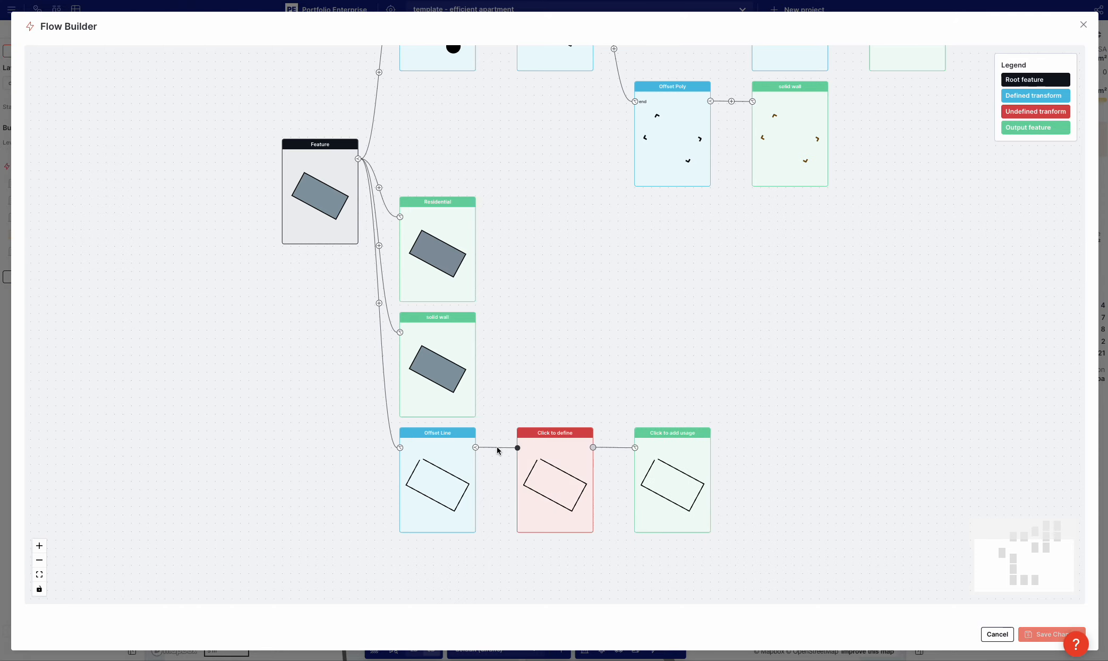
{"action": "left_click", "coordinate": [169, 71]}
{"action": "triple_click", "coordinate": [155, 117]}
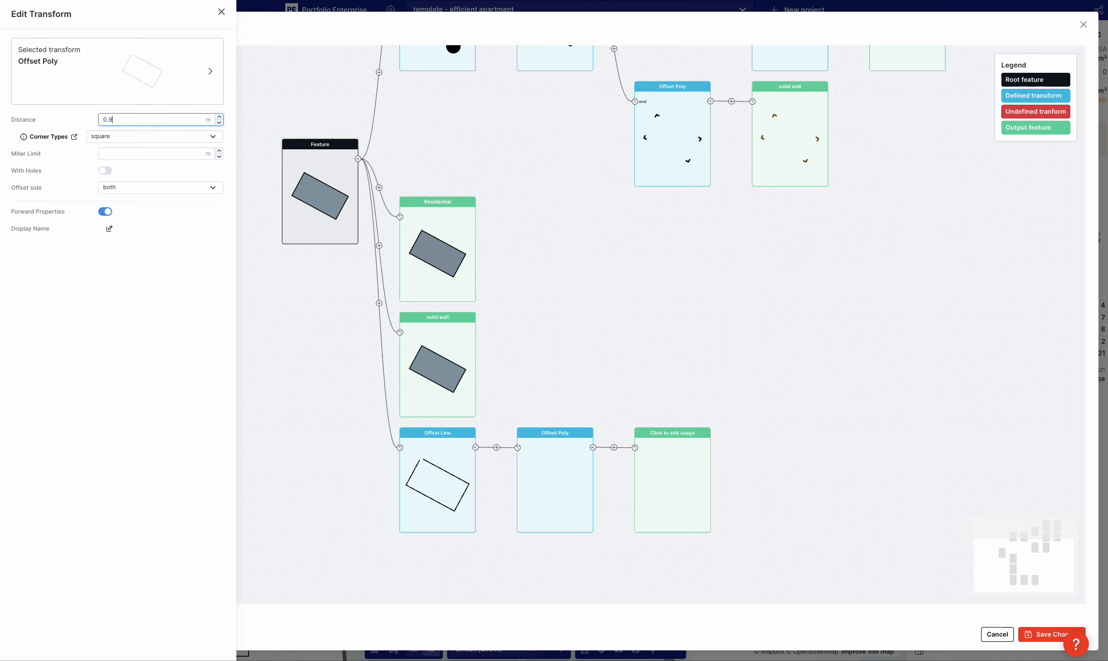
{"action": "left_click", "coordinate": [122, 277]}
- Assign the balcony usage to the new output, increase its number of levels and save the flow
{"action": "left_click", "coordinate": [656, 474]}
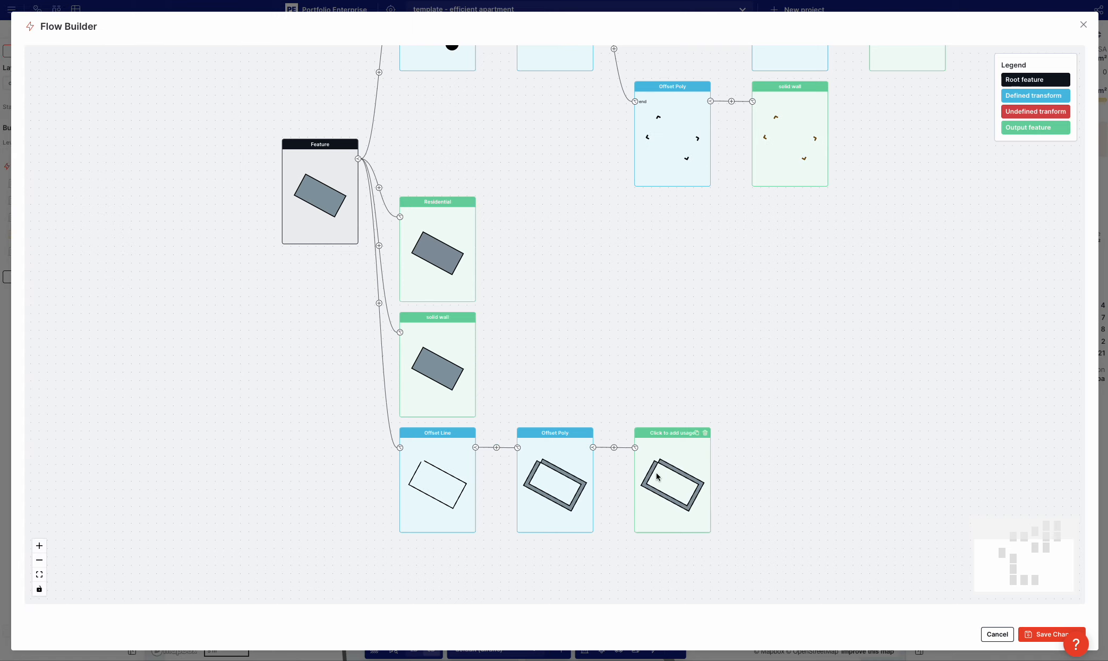
{"action": "left_click", "coordinate": [674, 457]}
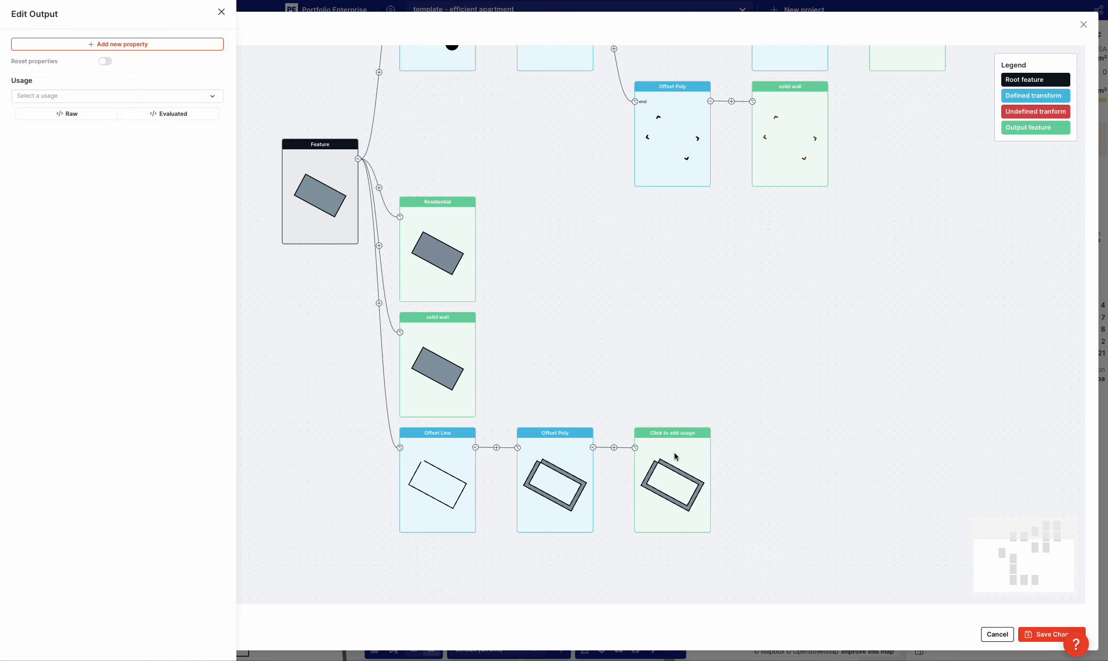
{"action": "left_click", "coordinate": [136, 95]}
{"action": "type", "text": "ba"}
{"action": "left_click", "coordinate": [118, 133]}
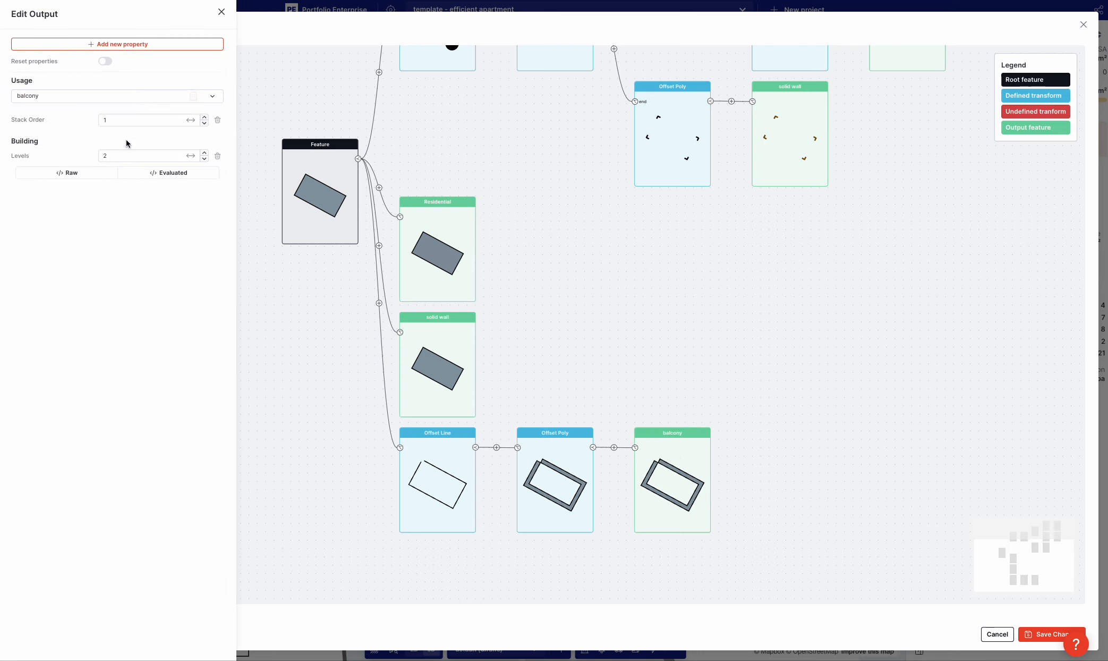
{"action": "left_click", "coordinate": [204, 152]}
{"action": "left_click", "coordinate": [1033, 641]}
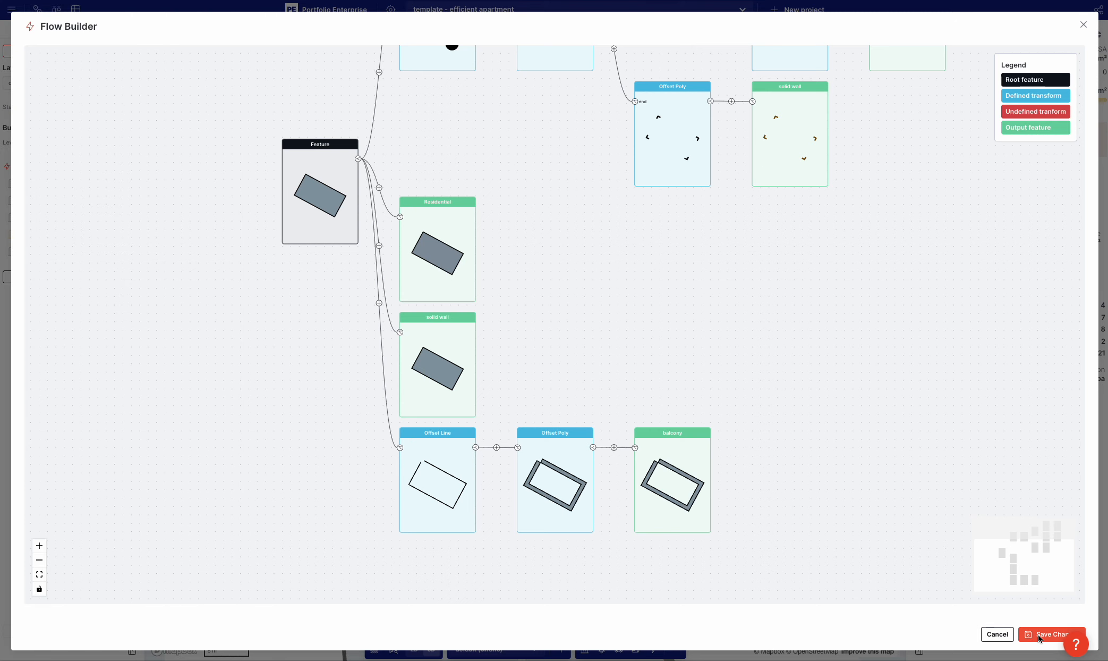
{"action": "left_click", "coordinate": [1040, 634]}
- Set the balcony branch's Offset Poly distance to 0.8 m and save the flow
{"action": "key", "text": "2"}
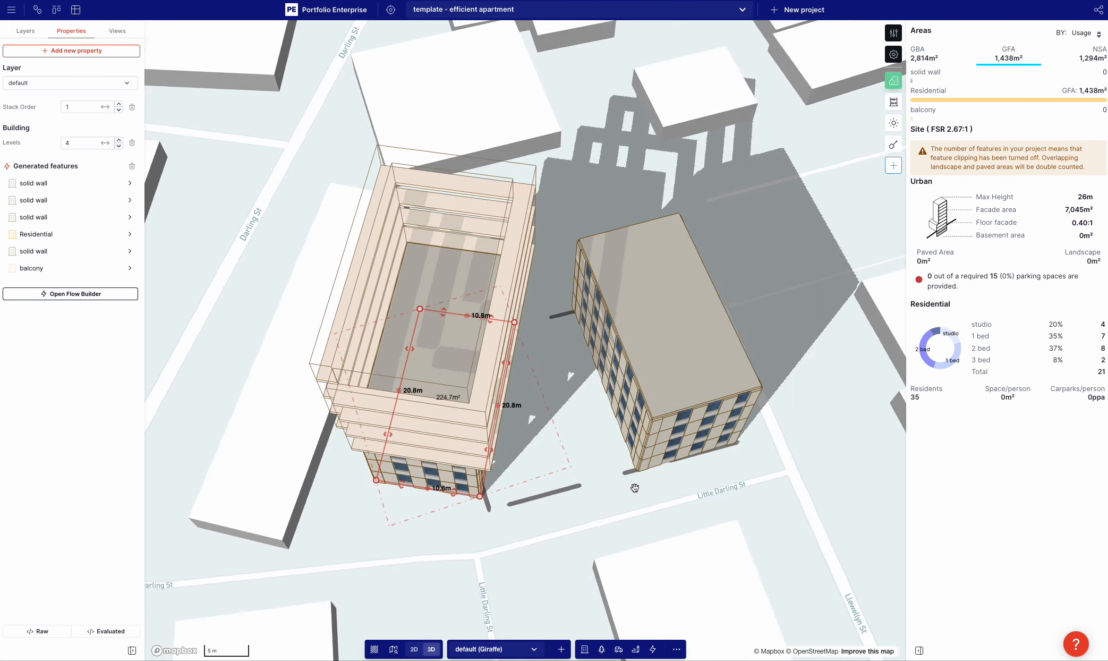
{"action": "key", "text": "3"}
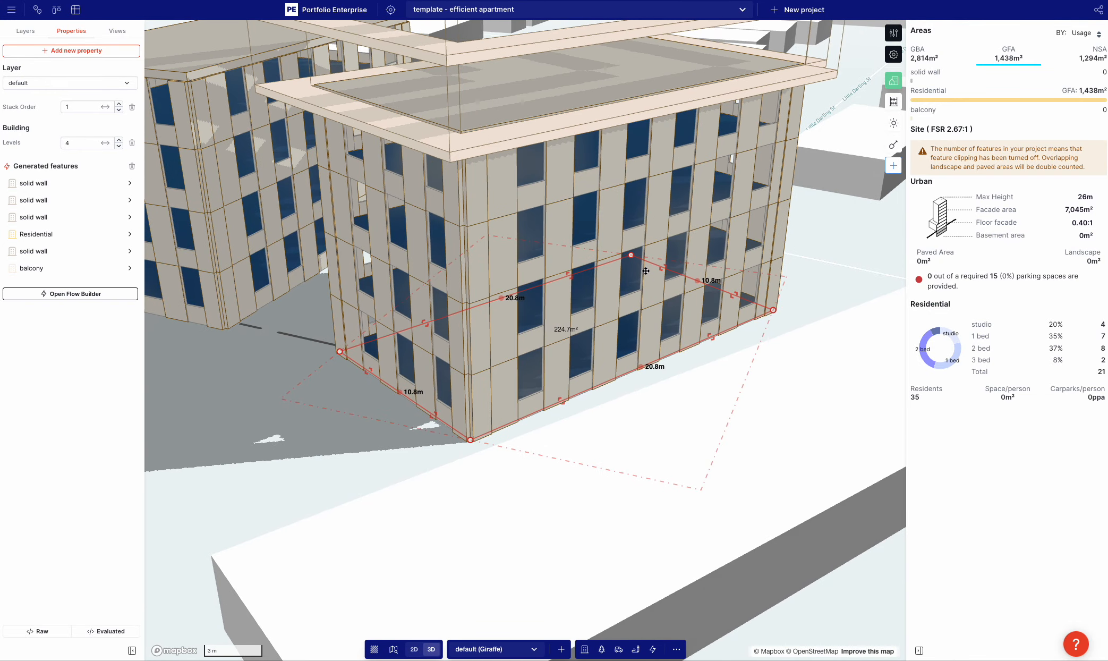
{"action": "left_click", "coordinate": [32, 291]}
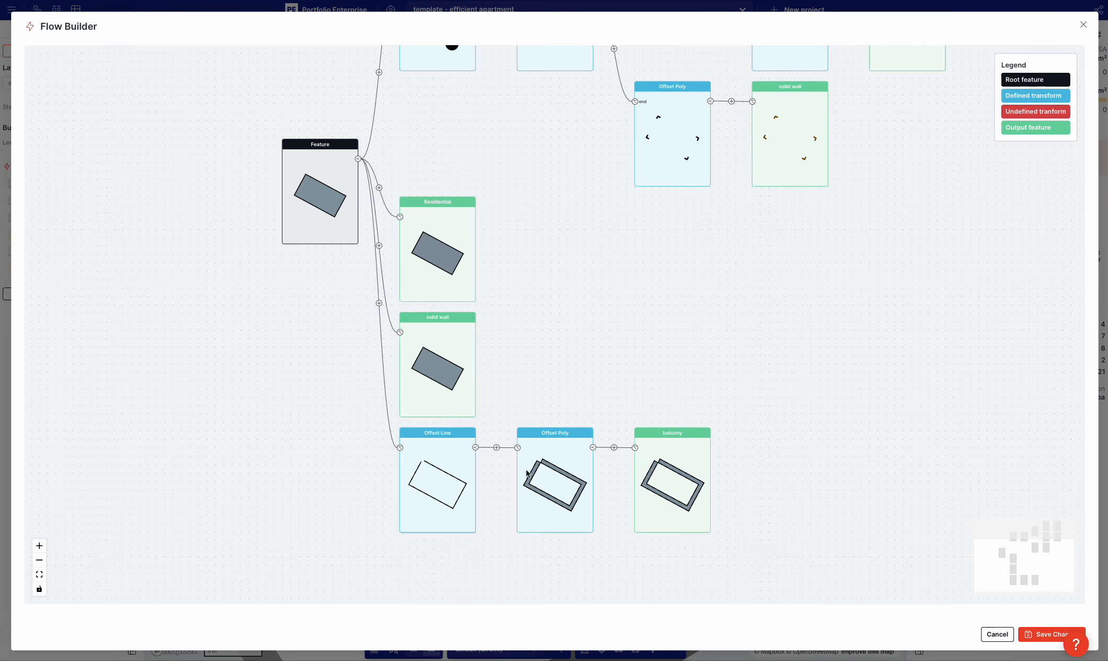
{"action": "left_click", "coordinate": [557, 476]}
{"action": "left_click", "coordinate": [161, 117]}
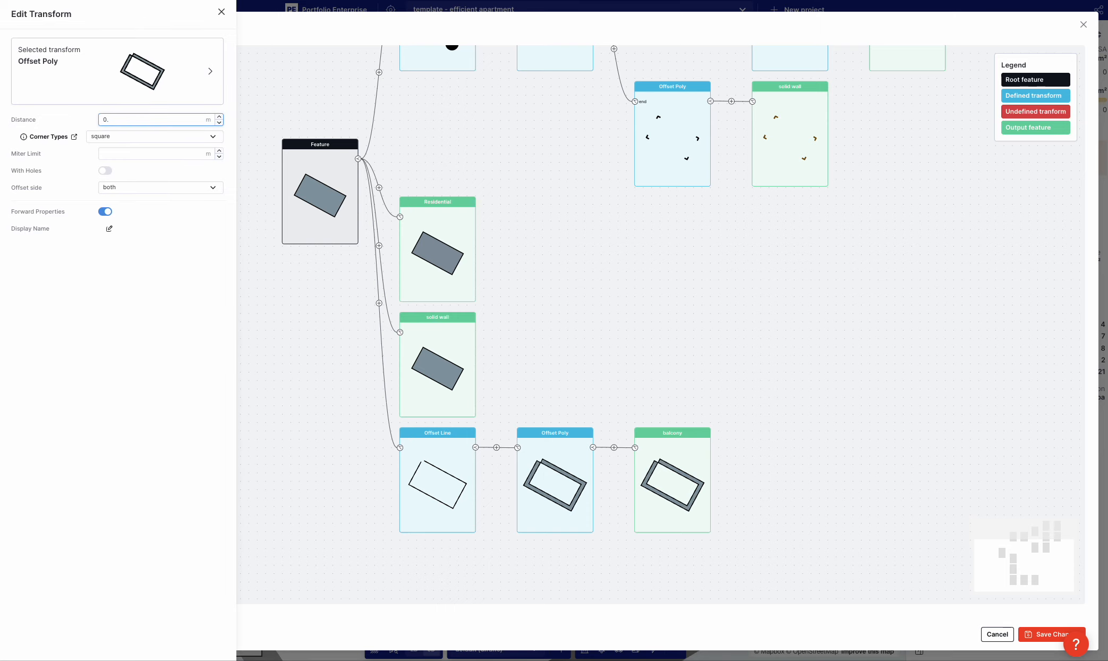
{"action": "left_click", "coordinate": [98, 301]}
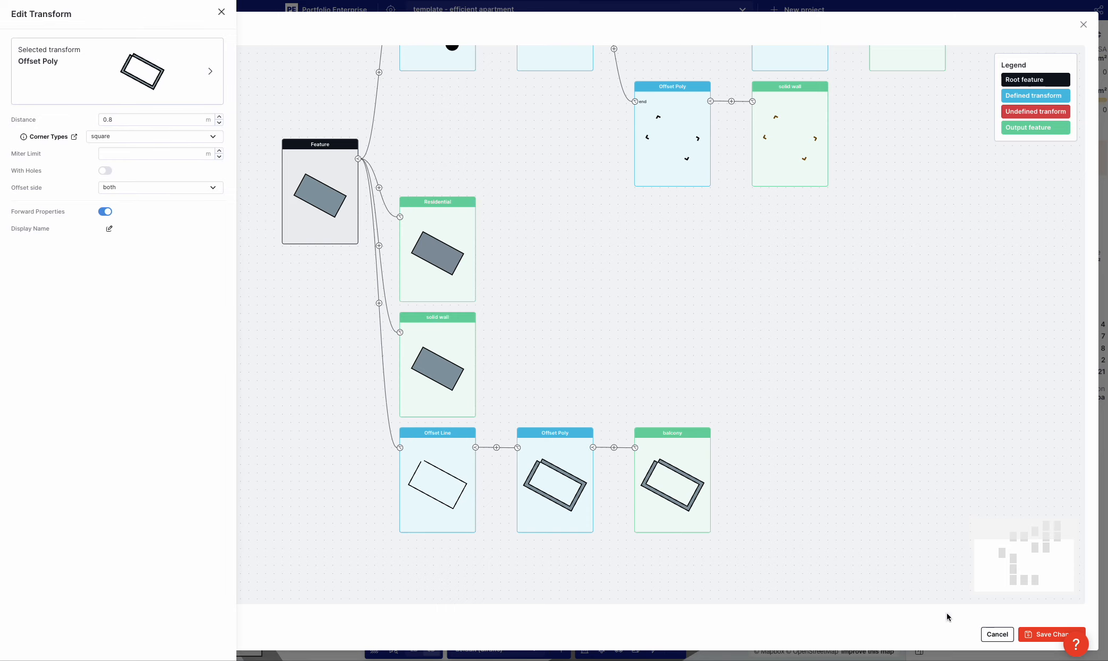
{"action": "left_click", "coordinate": [1045, 644]}
{"action": "left_click", "coordinate": [1045, 644]}
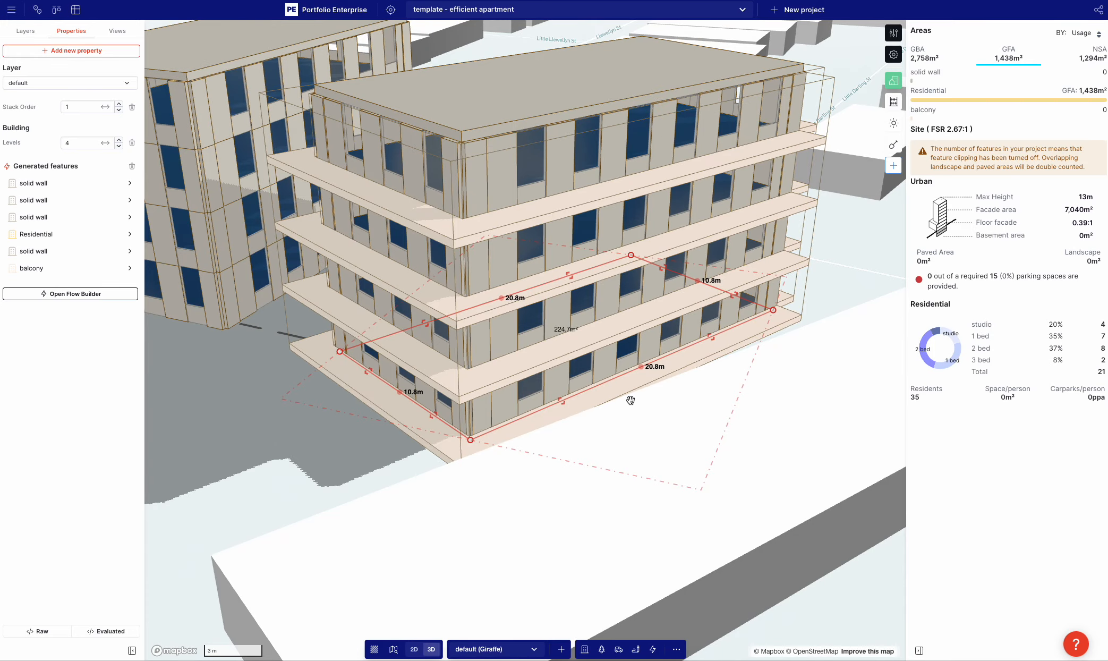
- View the balconies from a low angle and open the balcony usage settings
{"action": "right_click_drag", "start_coordinate": [664, 396], "coordinate": [646, 391]}
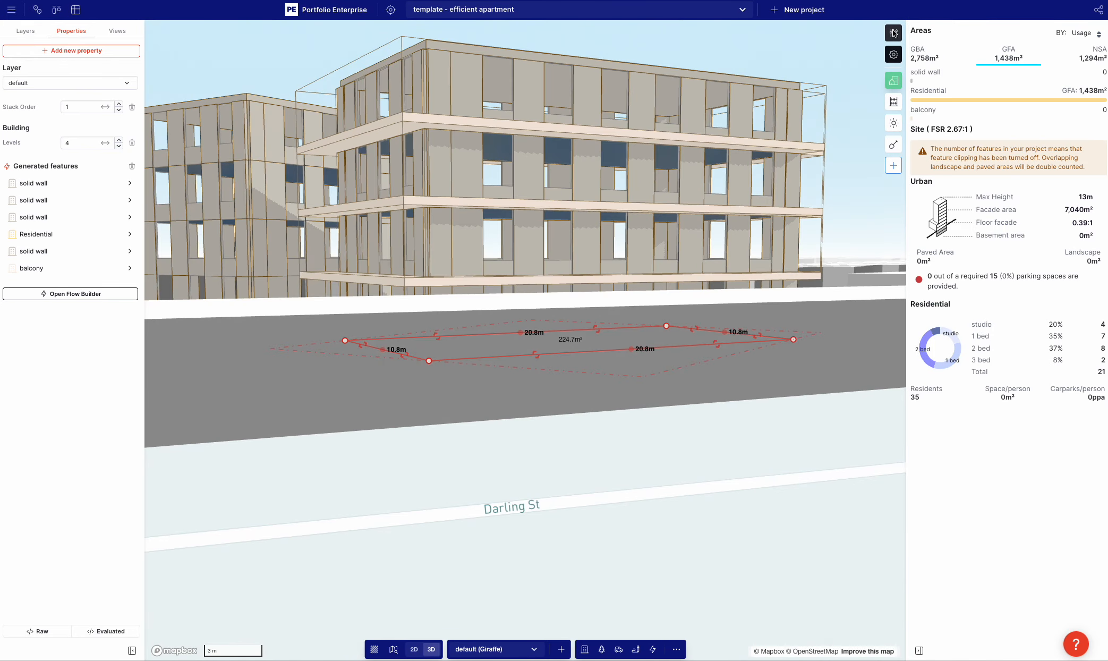
{"action": "left_click", "coordinate": [894, 33]}
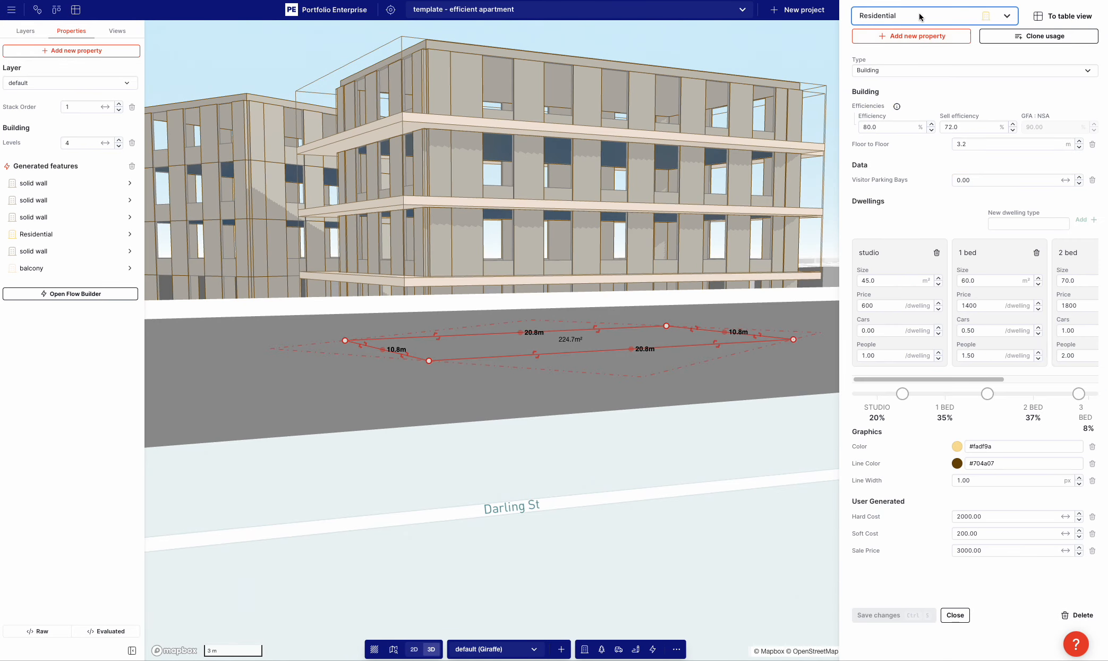
{"action": "left_click", "coordinate": [918, 16]}
{"action": "type", "text": "ba"}
{"action": "left_click", "coordinate": [911, 57]}
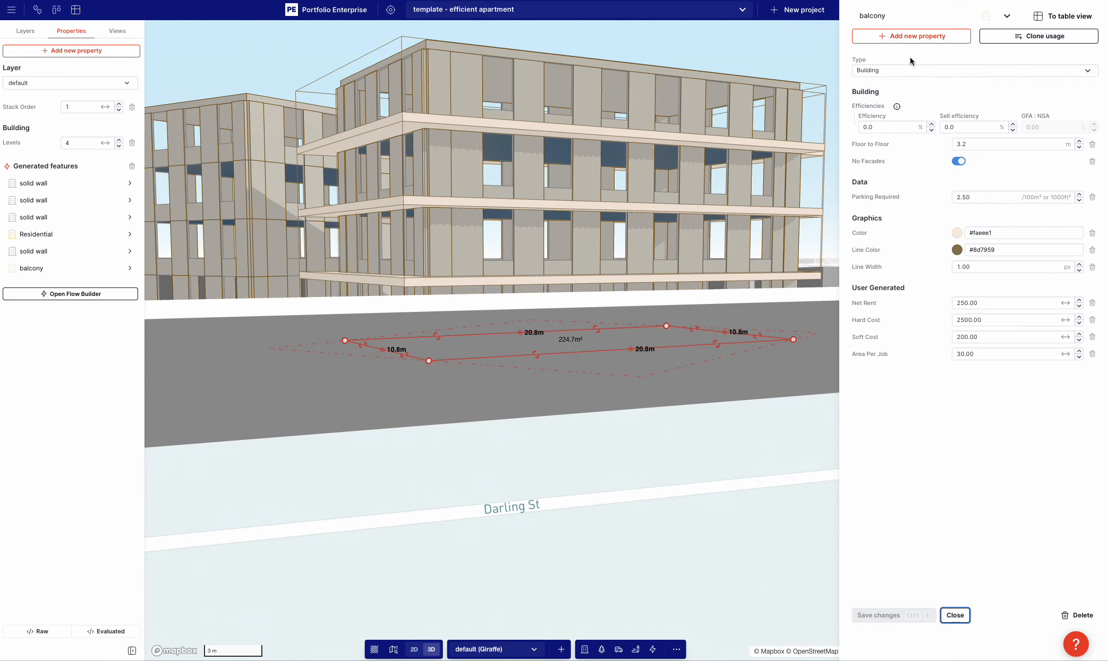
- Add the Slab Thickness property to the balcony usage and set it to 0.15 m
{"action": "left_click", "coordinate": [910, 36]}
{"action": "type", "text": "sla"}
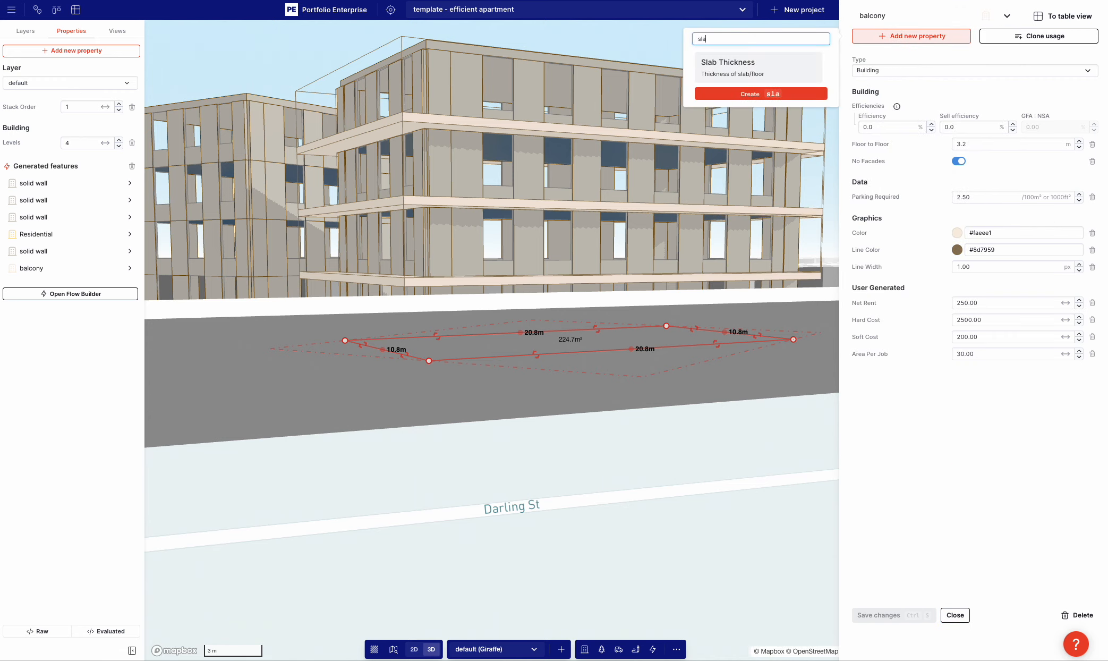
{"action": "left_click", "coordinate": [807, 75]}
{"action": "left_click", "coordinate": [977, 178]}
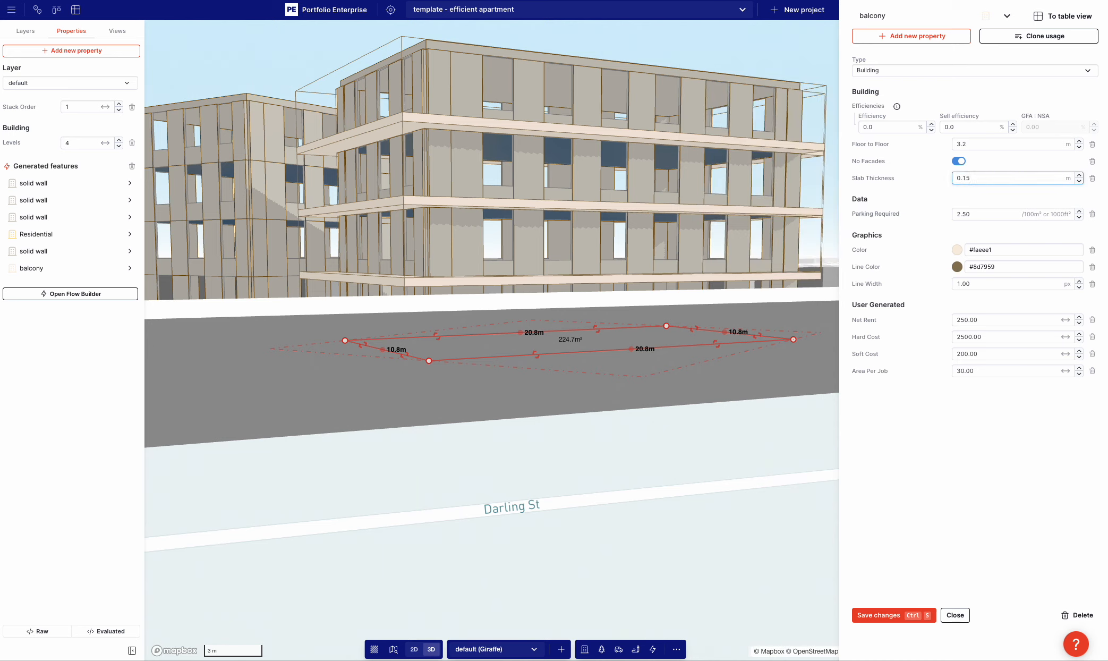
- Set the balcony usage's Slab Thickness to 0.15 m, then save and close the usage settings
{"action": "type", "text": "0.15"}
{"action": "left_click", "coordinate": [880, 615]}
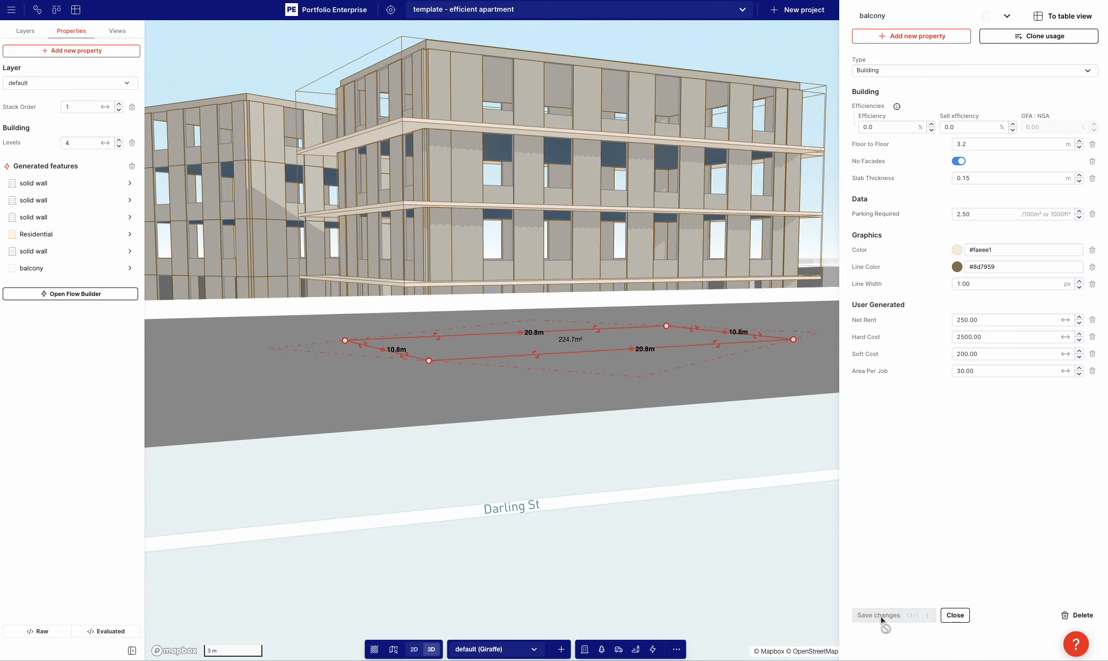
{"action": "left_click", "coordinate": [665, 370]}
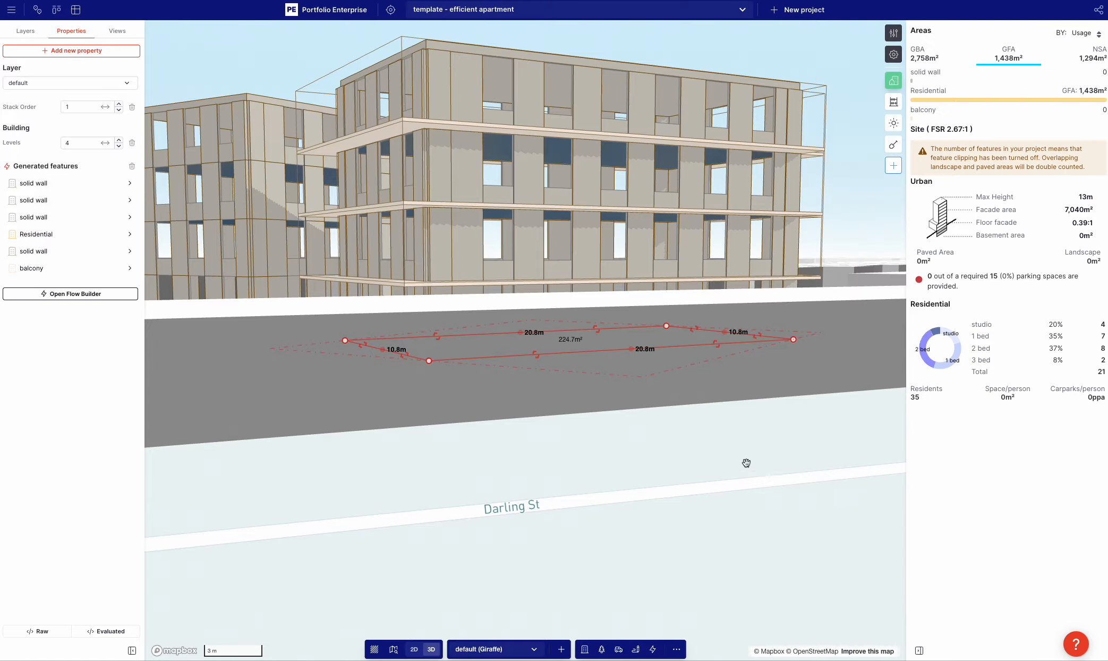
- Set the balcony output's number of levels to 5
{"action": "right_click_drag", "start_coordinate": [747, 461], "coordinate": [706, 477]}
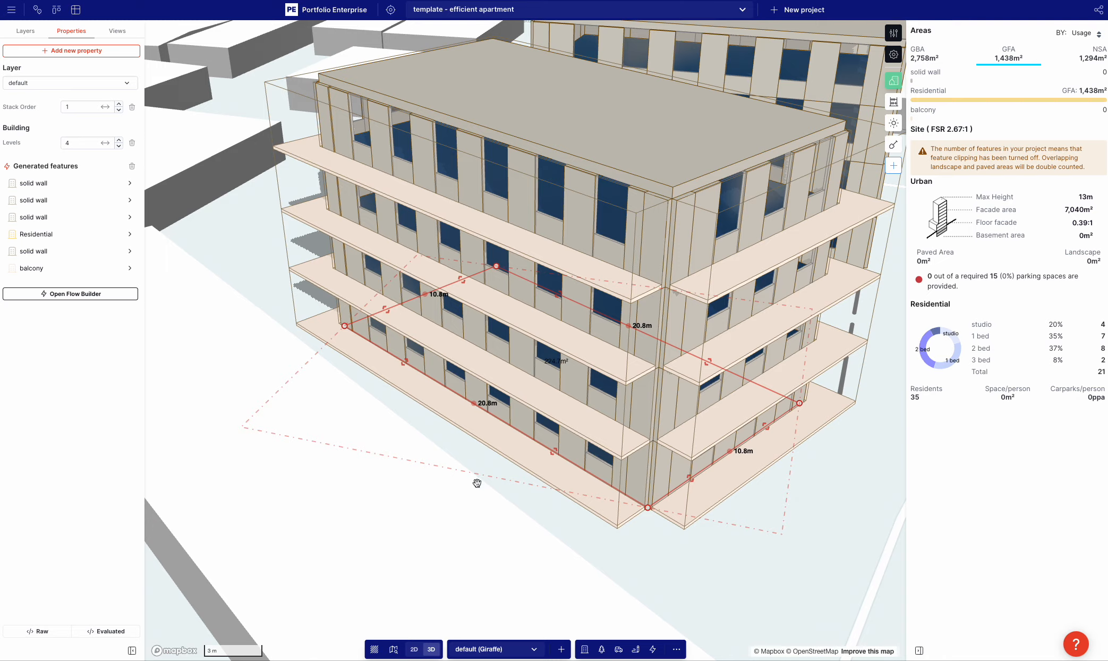
{"action": "left_click", "coordinate": [59, 268]}
{"action": "left_click", "coordinate": [139, 232]}
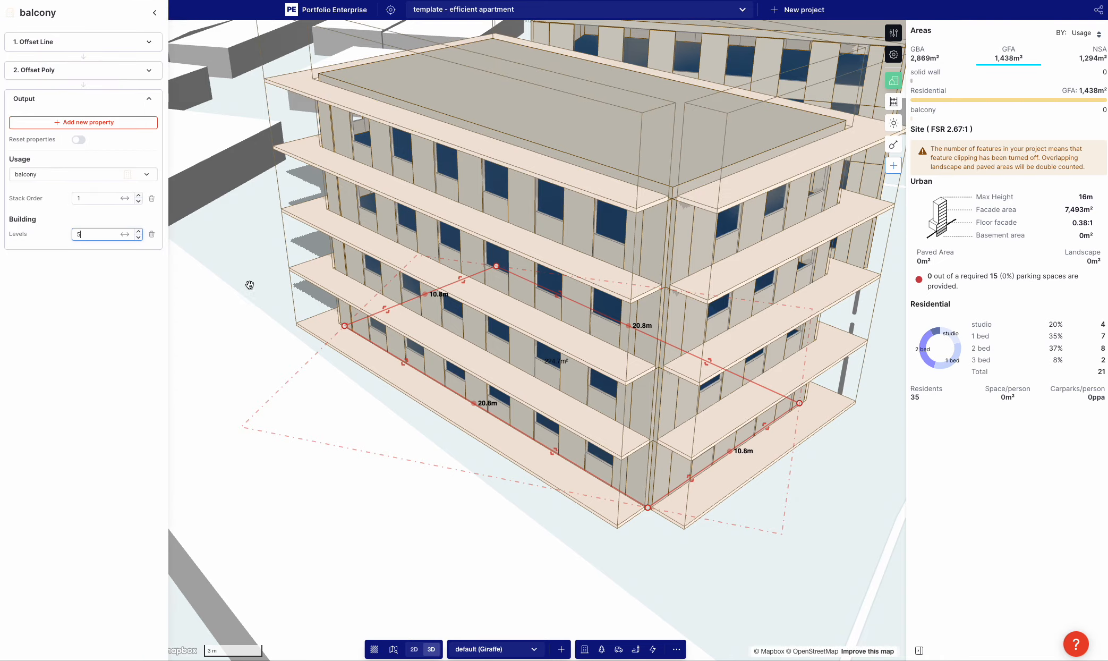
- Add the Hide Verticals property to the balcony usage, then save and close the usage settings
{"action": "right_click_drag", "start_coordinate": [291, 296], "coordinate": [356, 270]}
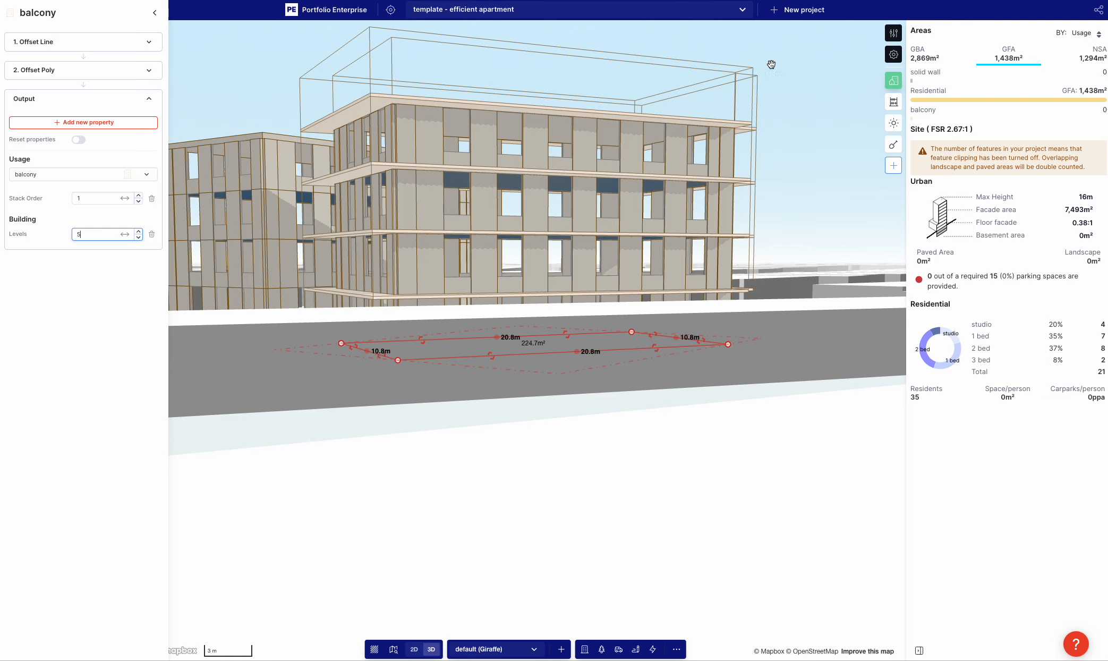
{"action": "left_click", "coordinate": [894, 32]}
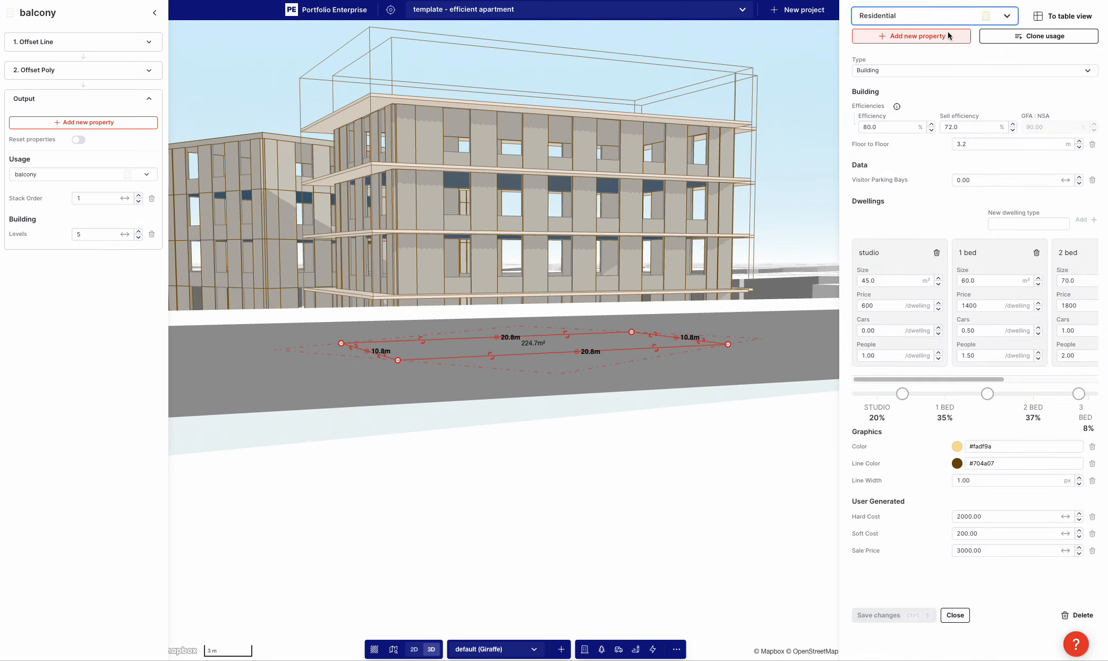
{"action": "left_click", "coordinate": [930, 20]}
{"action": "type", "text": "ba"}
{"action": "left_click", "coordinate": [908, 54]}
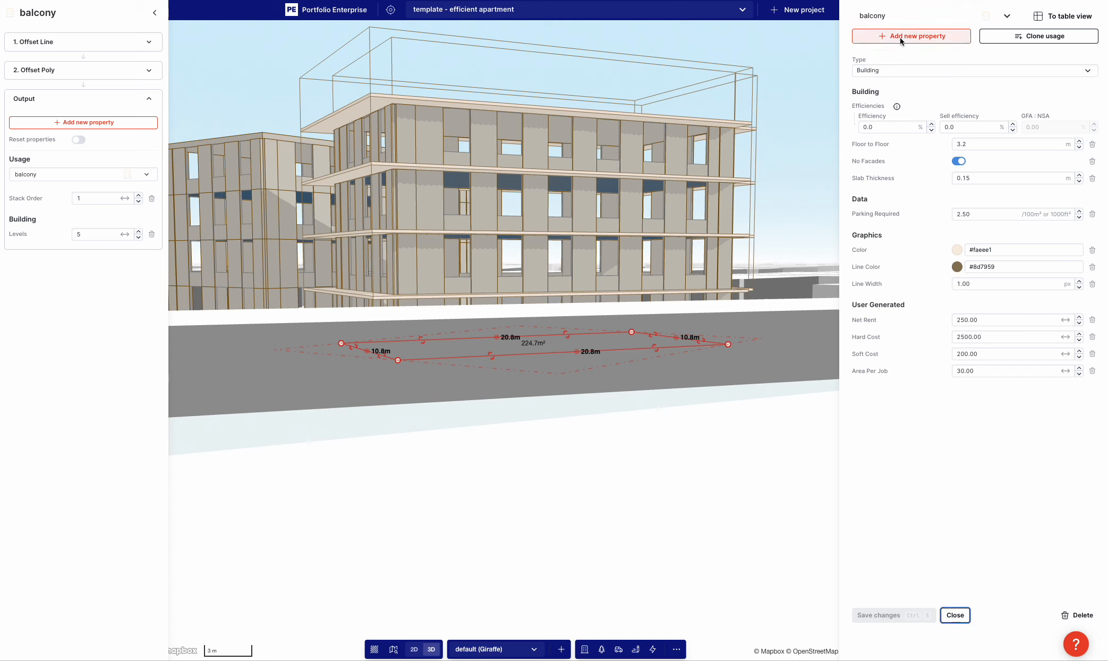
{"action": "left_click", "coordinate": [900, 37]}
{"action": "type", "text": "ver"}
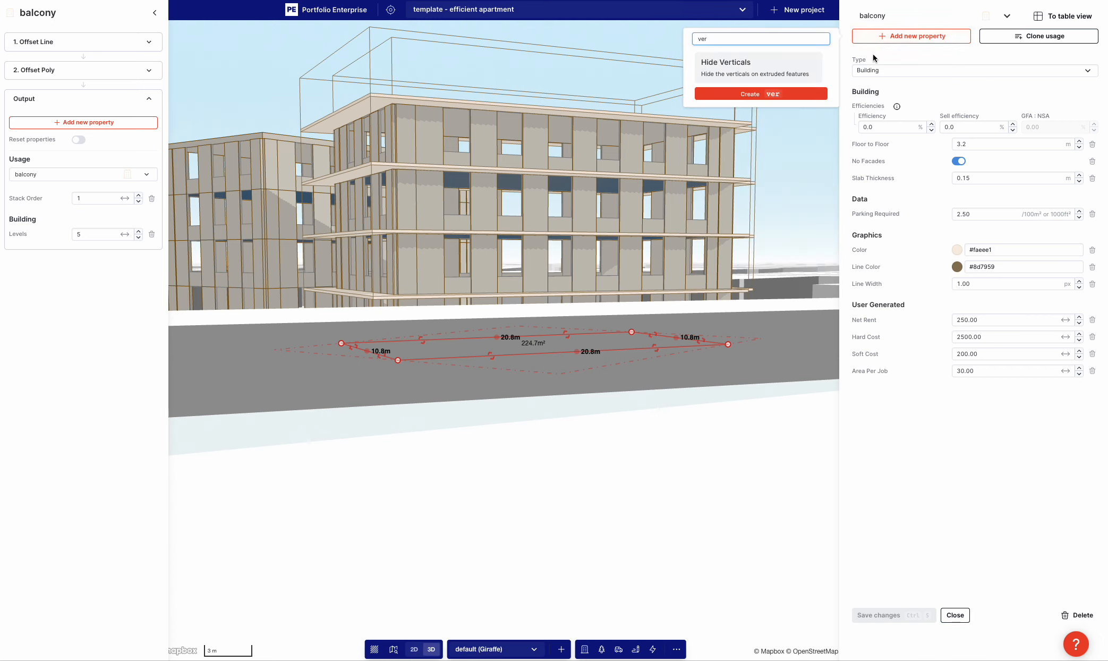
{"action": "left_click", "coordinate": [761, 73]}
{"action": "left_click", "coordinate": [881, 611]}
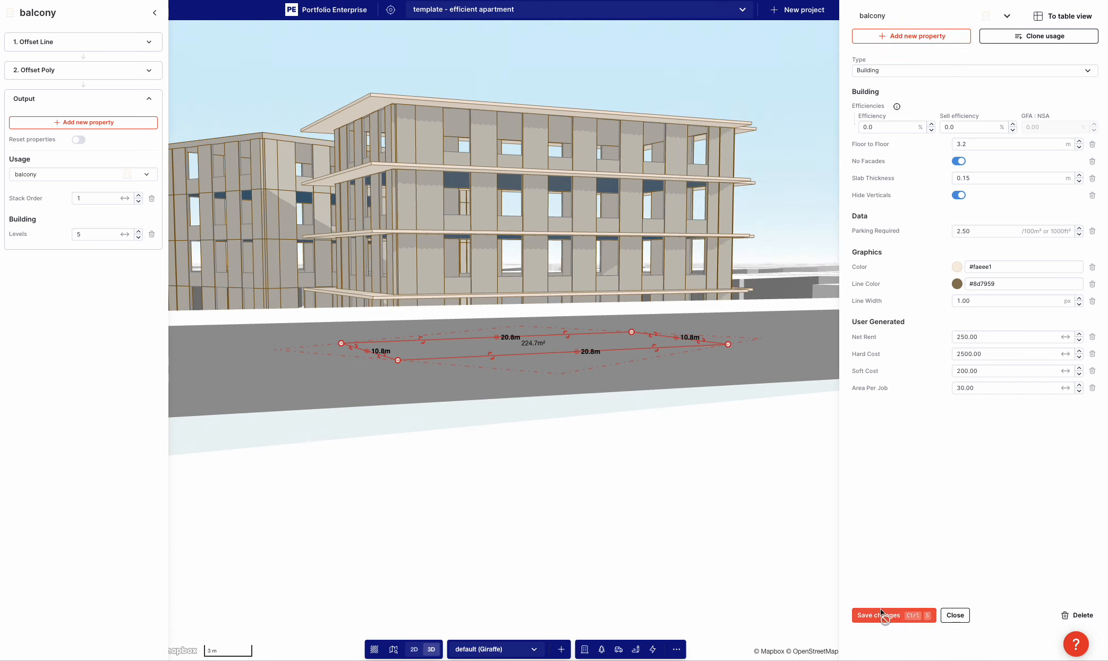
{"action": "left_click", "coordinate": [881, 612]}
{"action": "left_click", "coordinate": [791, 176]}
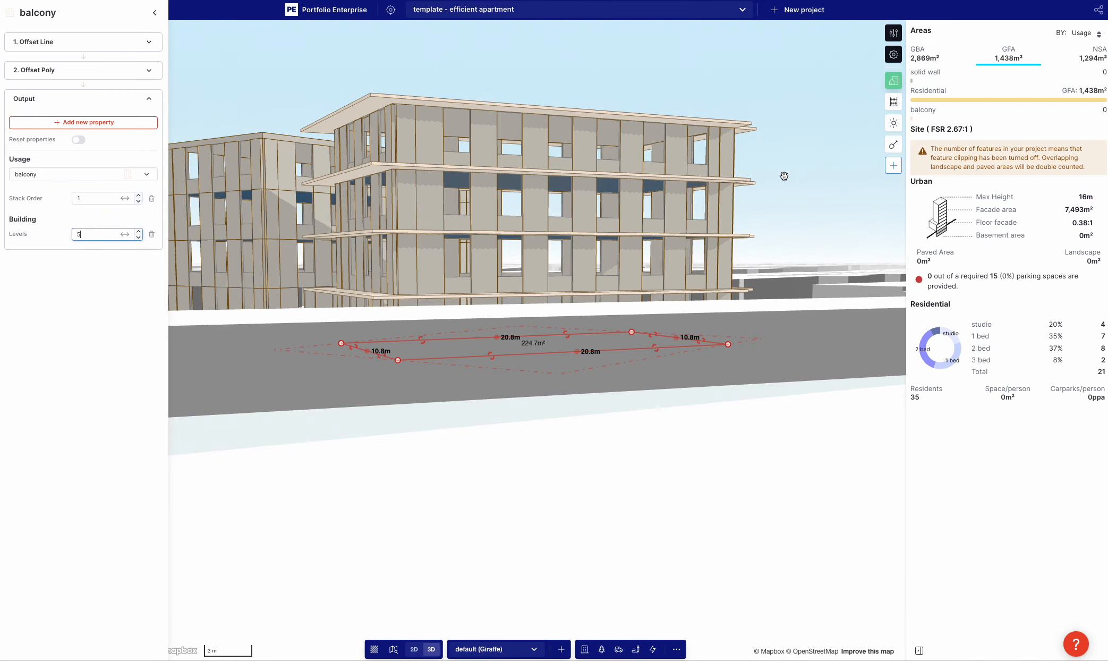
- Open the building's flow in the flow builder and branch a new output off the balcony's Offset Line transform
{"action": "right_click_drag", "start_coordinate": [784, 176], "coordinate": [685, 190]}
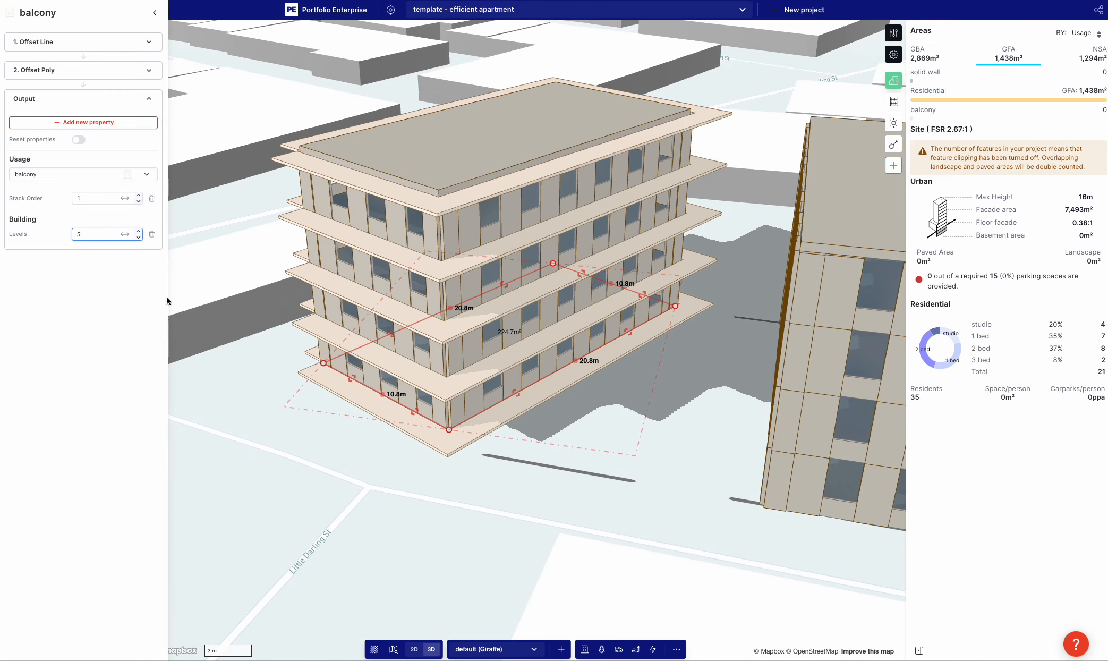
{"action": "left_click", "coordinate": [493, 513]}
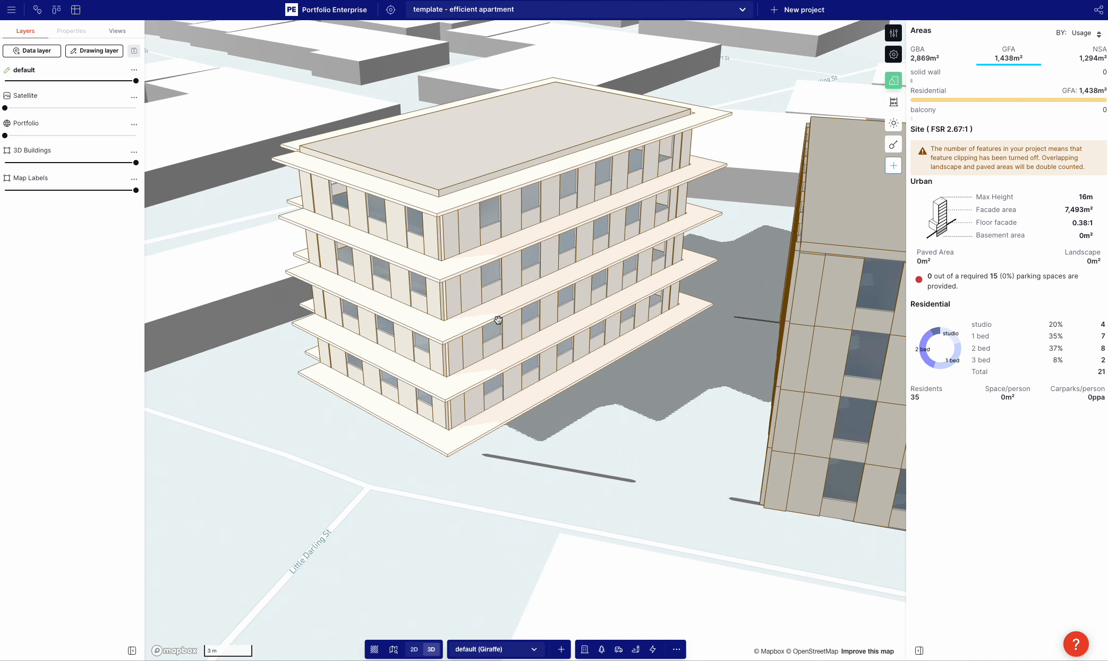
{"action": "right_click_drag", "start_coordinate": [488, 448], "coordinate": [490, 429]}
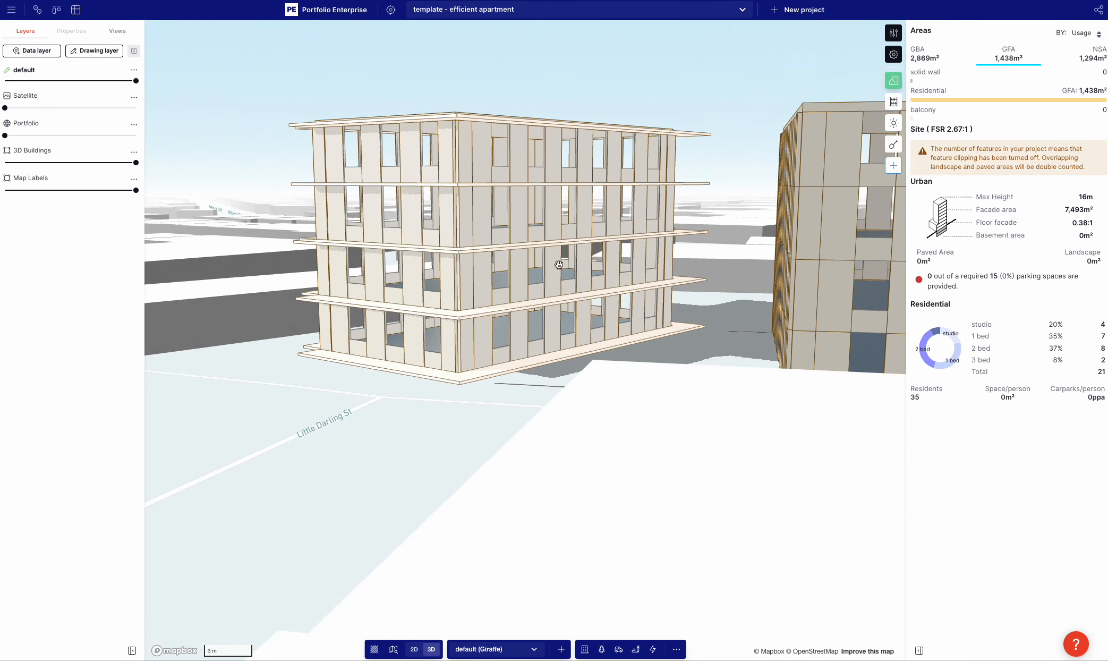
{"action": "left_click", "coordinate": [452, 307]}
{"action": "left_click", "coordinate": [52, 296]}
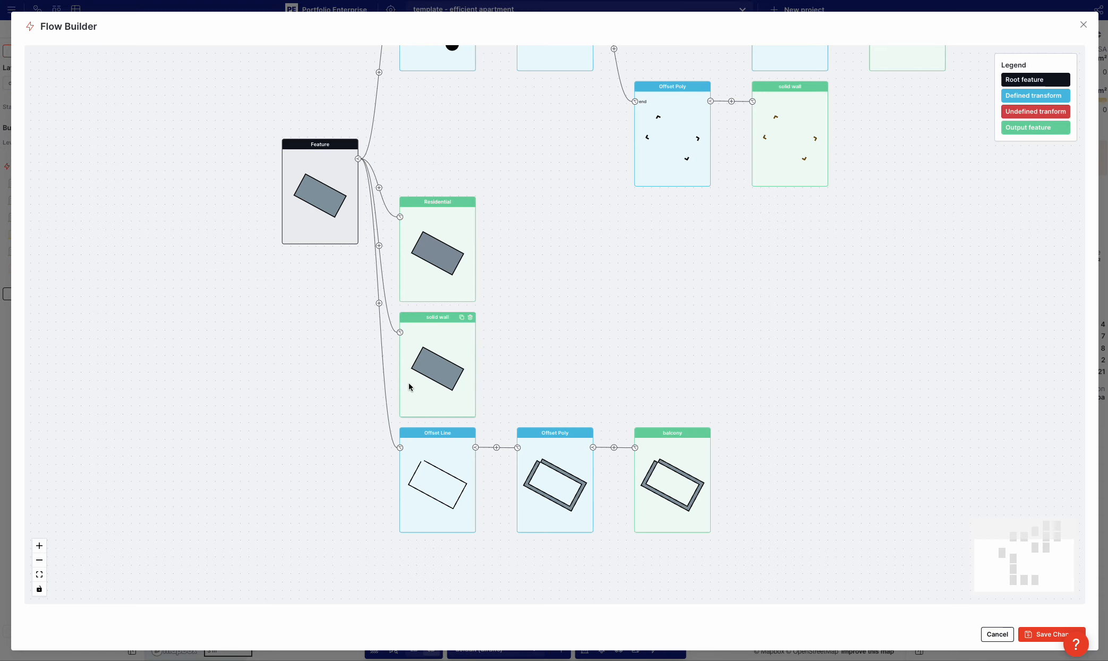
{"action": "scroll", "coordinate": [381, 433], "scroll_direction": "down", "scroll_amount": 2}
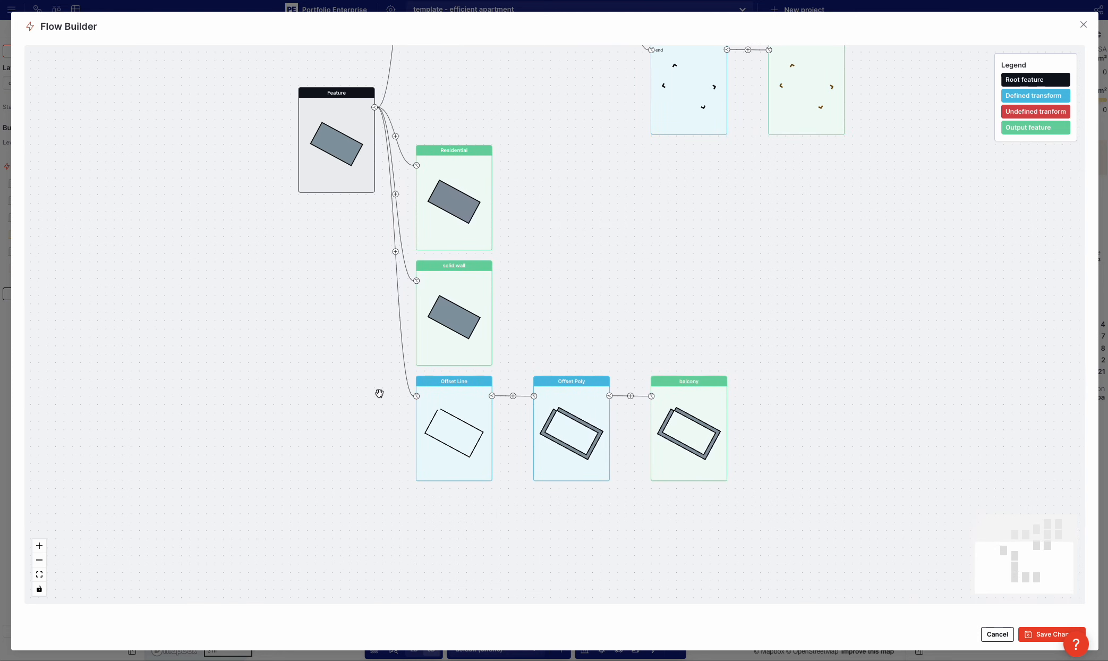
{"action": "left_click", "coordinate": [492, 396]}
{"action": "left_click", "coordinate": [558, 443]}
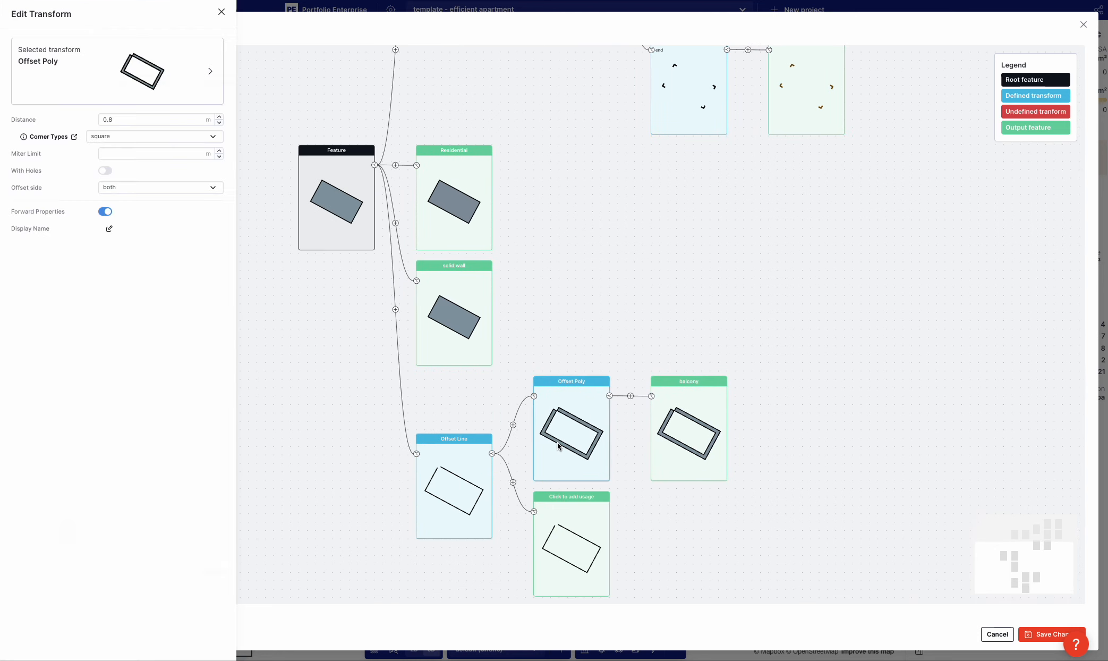
{"action": "left_click", "coordinate": [675, 511]}
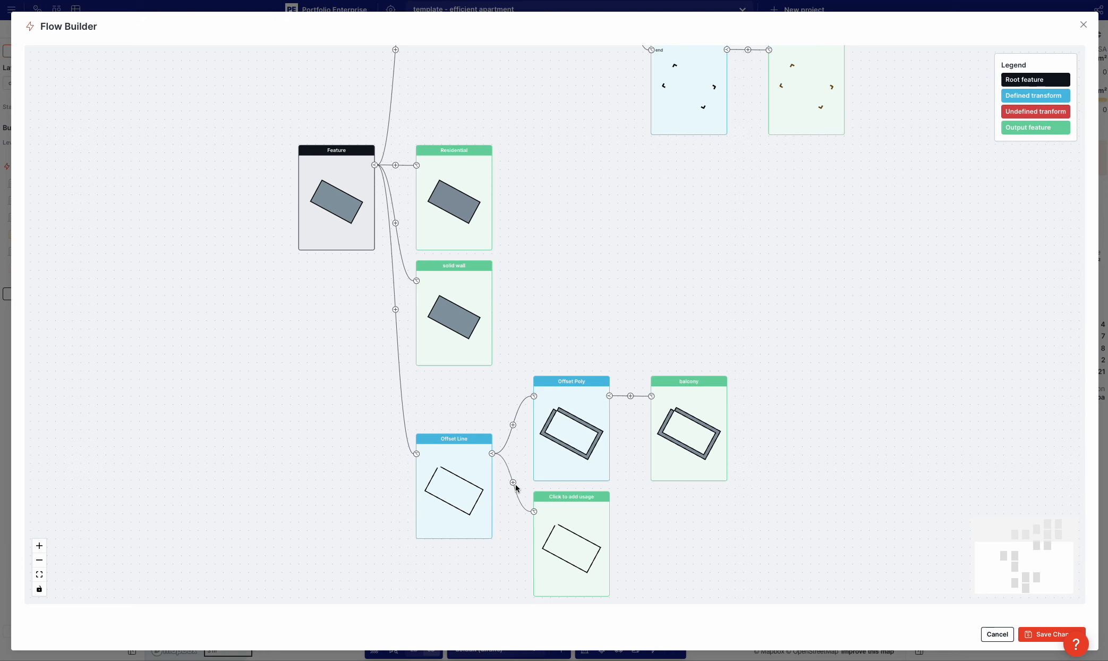
- Insert an Offset Line transform before the new output, with a distance of 1.0 m
{"action": "left_click", "coordinate": [513, 483]}
{"action": "left_click", "coordinate": [564, 511]}
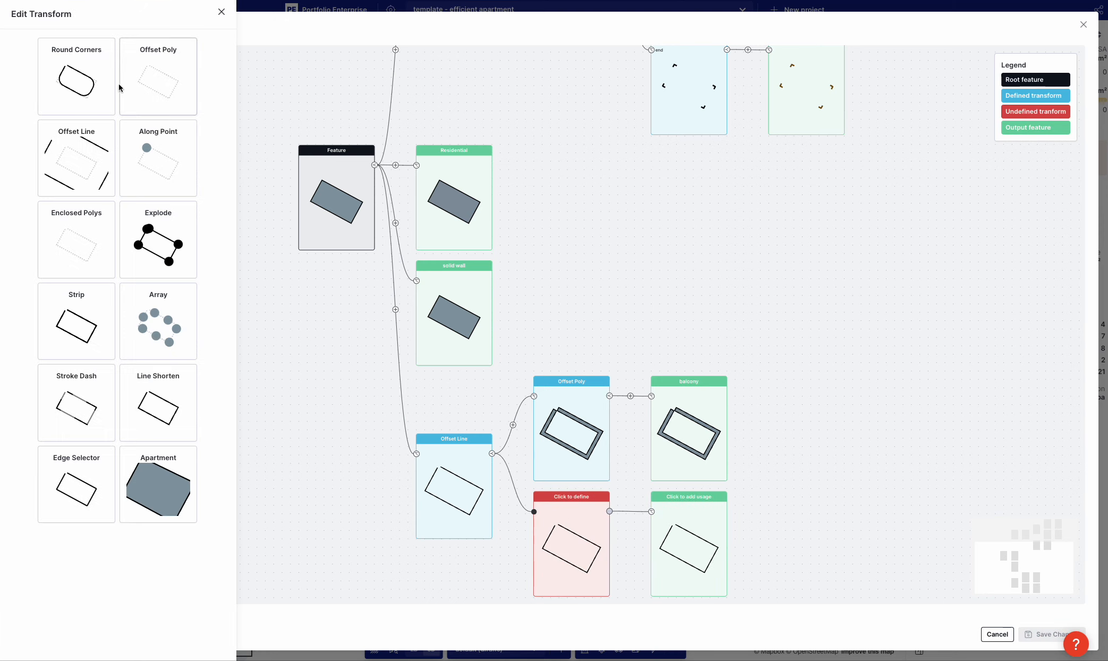
{"action": "left_click", "coordinate": [99, 137]}
{"action": "left_click", "coordinate": [118, 118]}
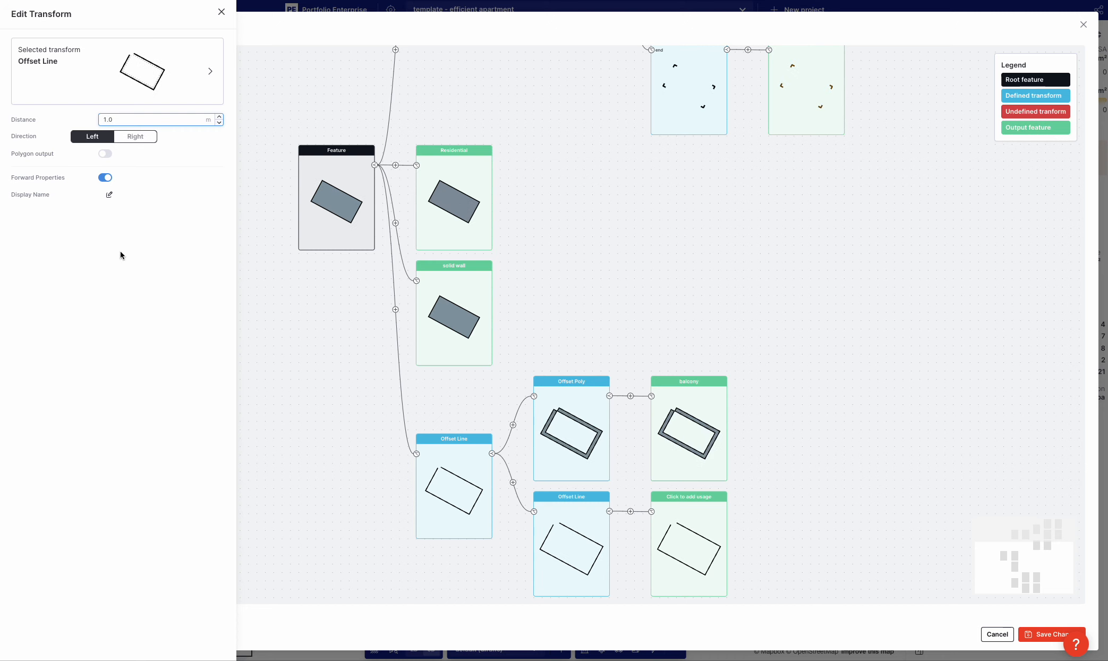
{"action": "left_click", "coordinate": [123, 268]}
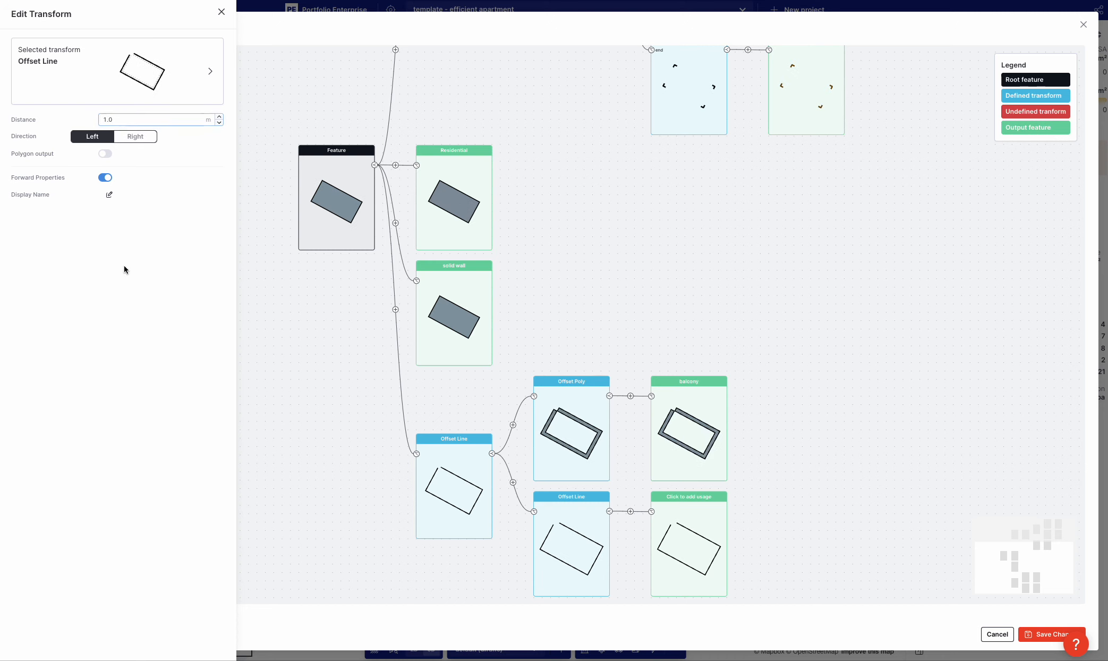
- Insert a Stroke Dash transform between the new Offset Line and its output
{"action": "left_click", "coordinate": [630, 513]}
{"action": "left_click", "coordinate": [630, 511]}
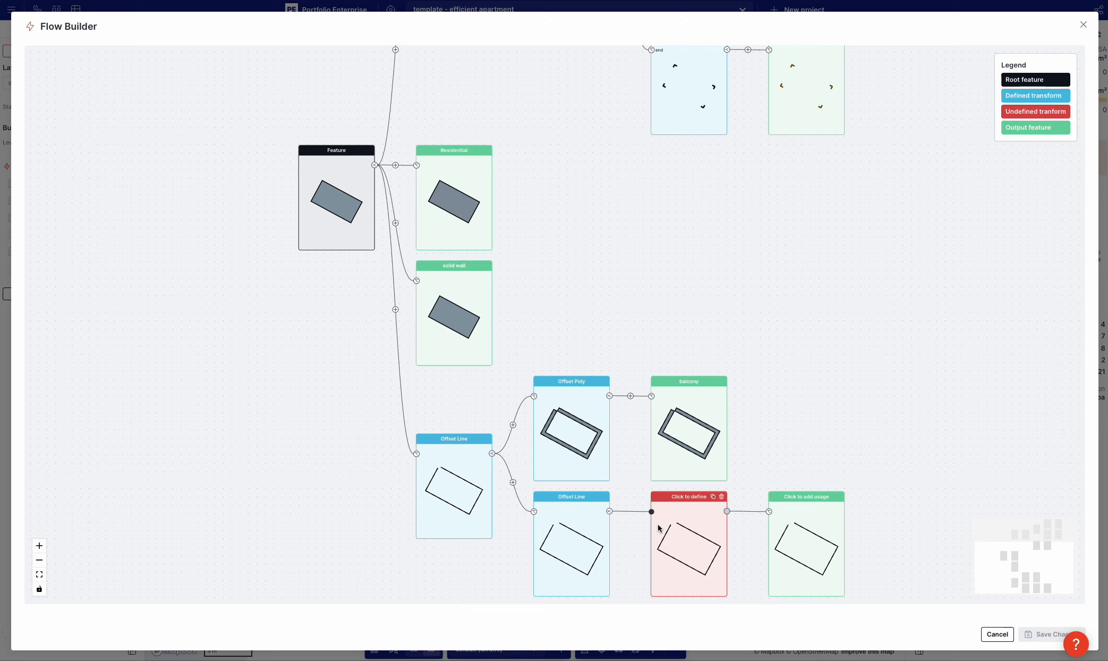
{"action": "left_click", "coordinate": [697, 521]}
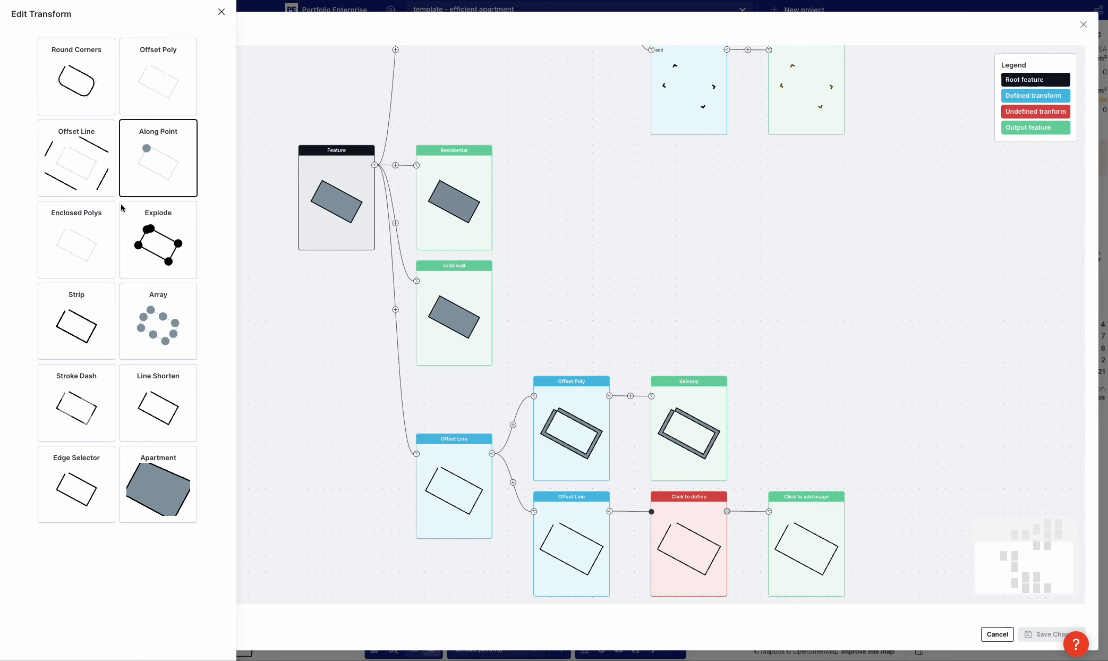
{"action": "left_click", "coordinate": [65, 392]}
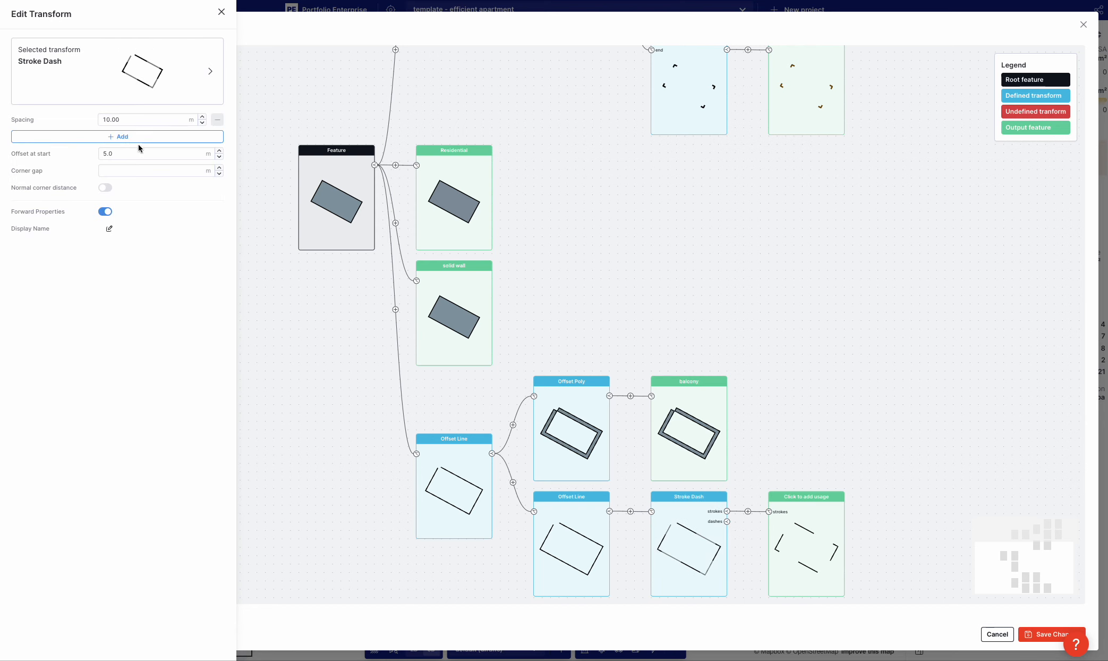
- Give the Stroke Dash transform two spacing values, 0.10 m and 4 m
{"action": "double_click", "coordinate": [120, 120]}
{"action": "type", "text": "1"}
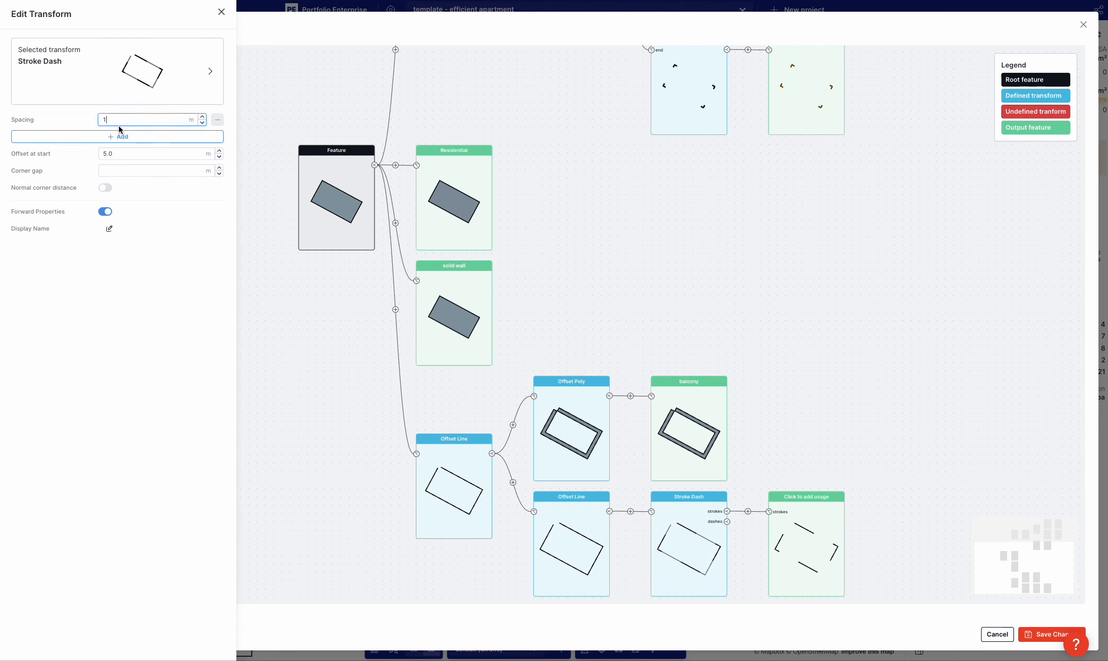
{"action": "left_click", "coordinate": [117, 136]}
{"action": "double_click", "coordinate": [115, 121]}
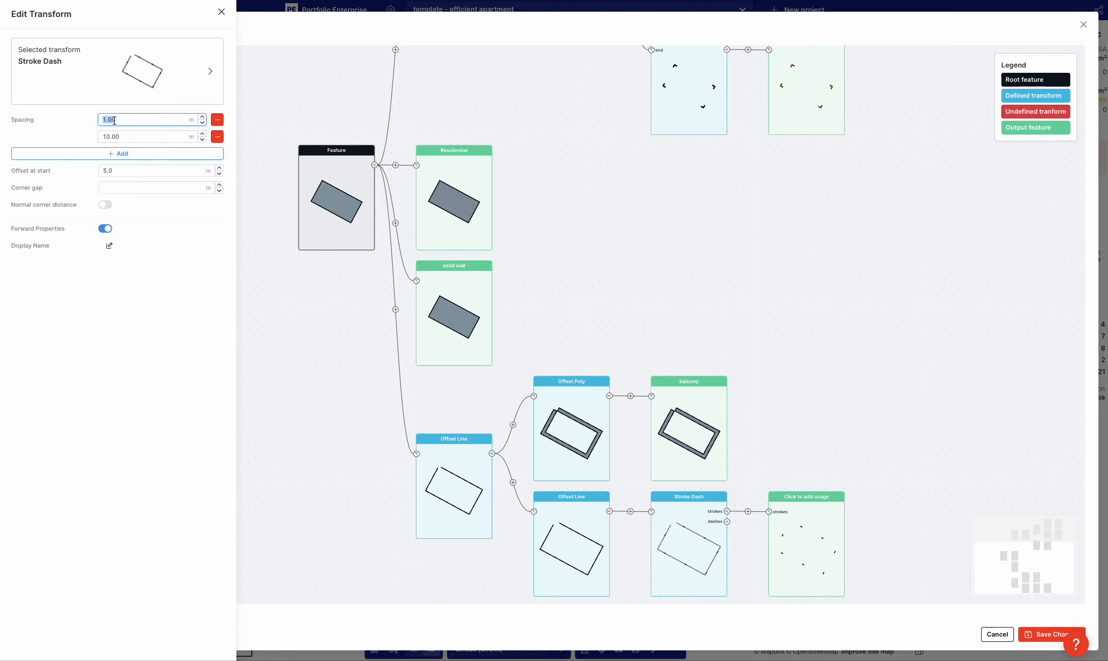
{"action": "type", "text": "0."}
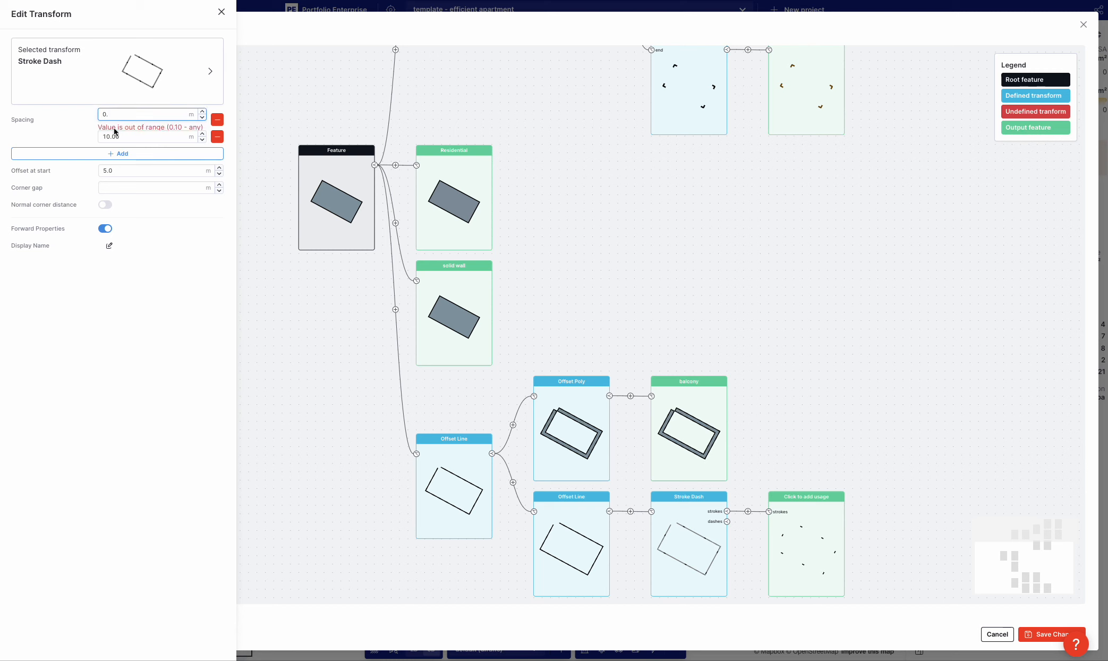
{"action": "double_click", "coordinate": [115, 137]}
{"action": "type", "text": "4"}
{"action": "left_click", "coordinate": [98, 337]}
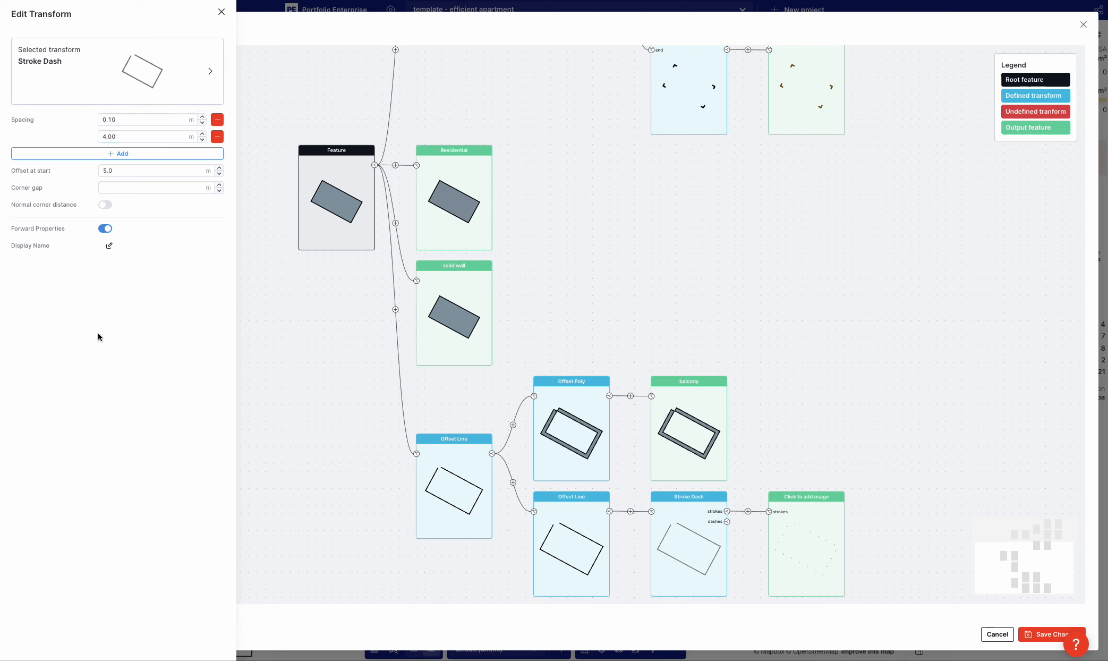